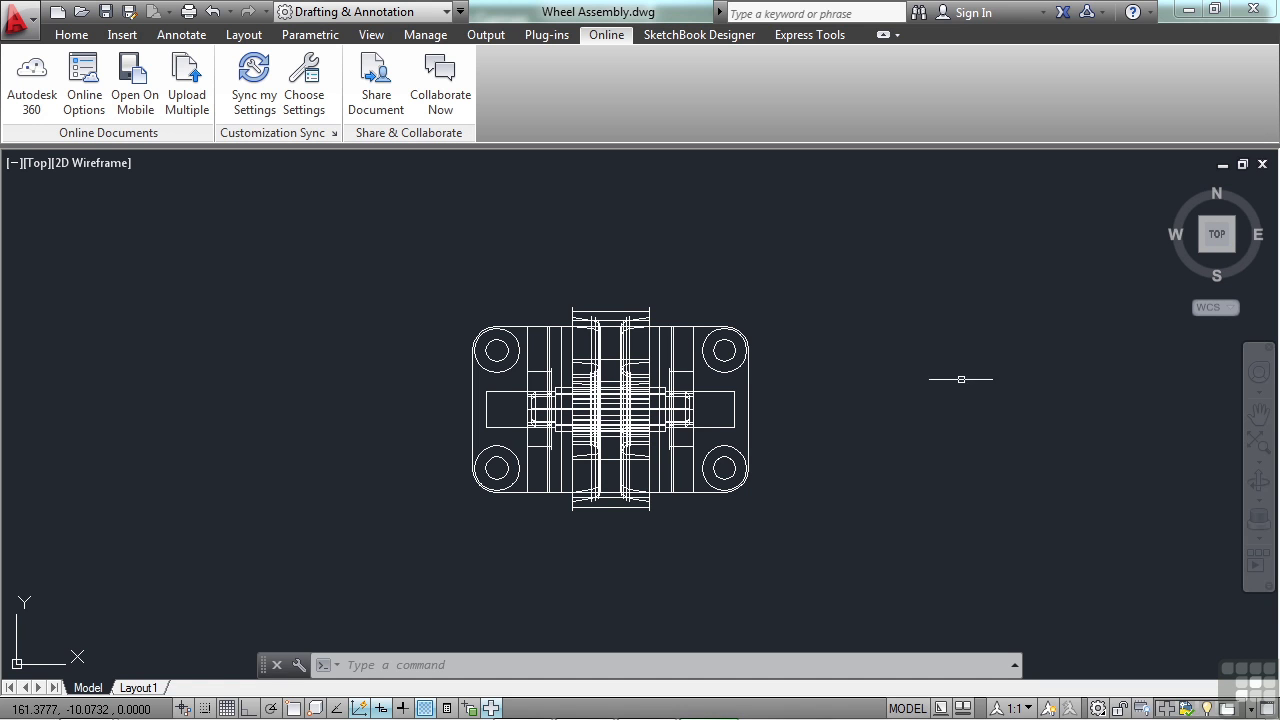
# Step: Sign in to Autodesk 360 from the Online tab and open the Autodesk 360 dashboard
pyautogui.click(71, 34)
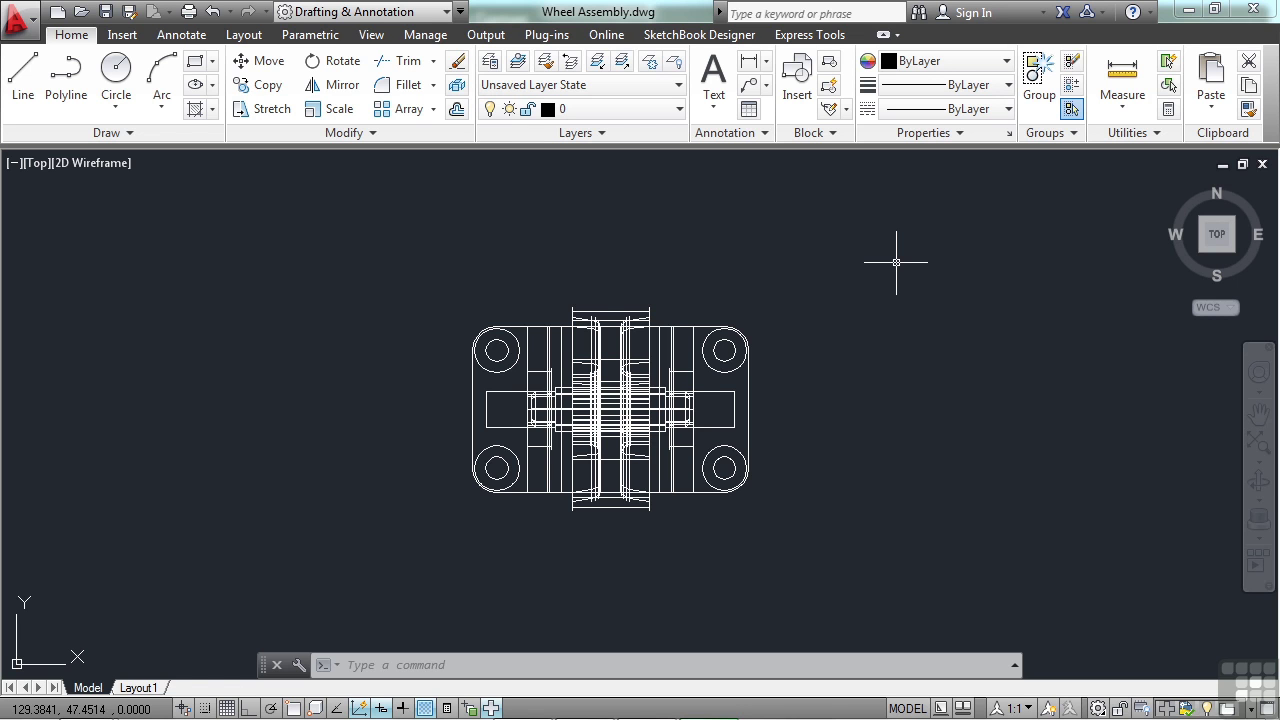
pyautogui.click(610, 34)
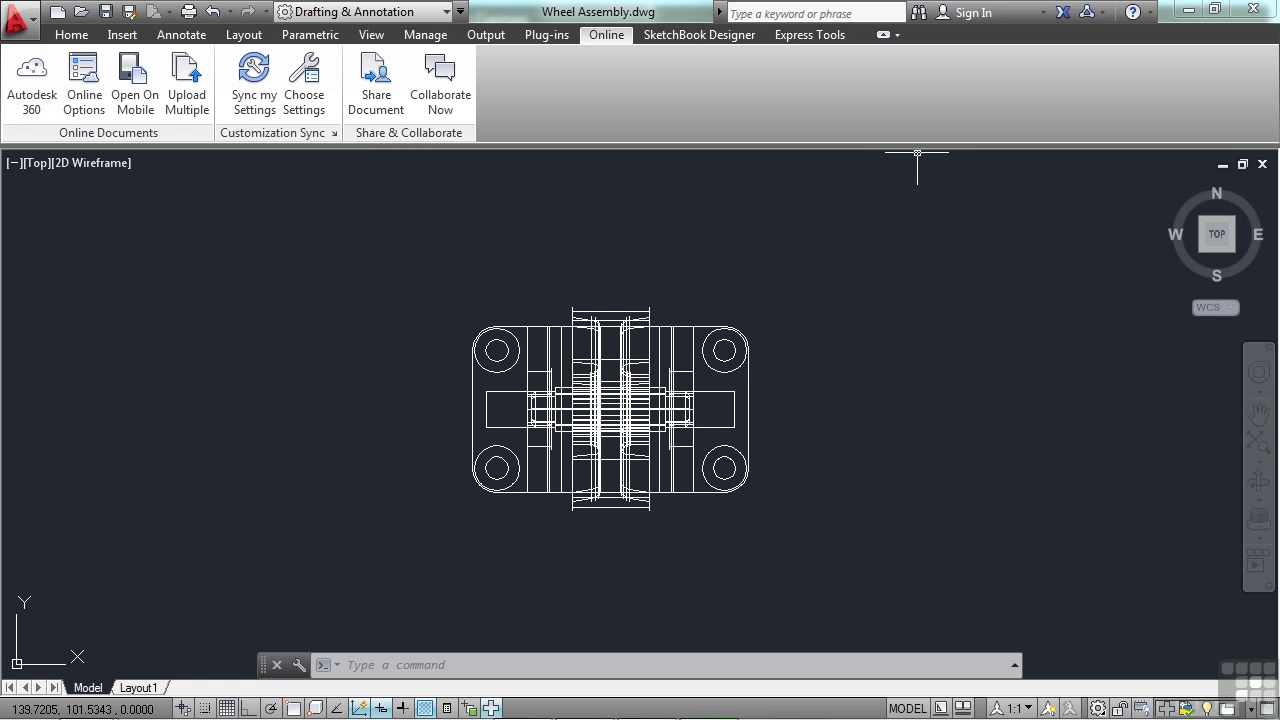
pyautogui.click(1042, 14)
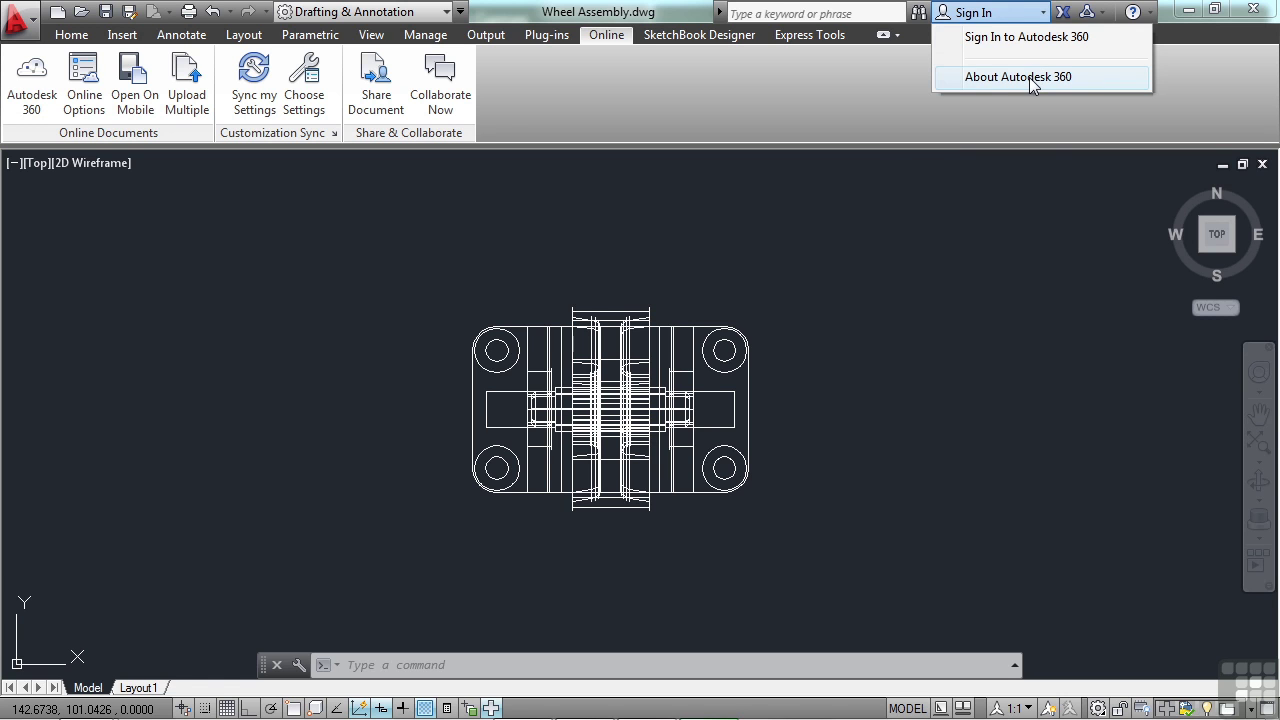
pyautogui.click(1034, 40)
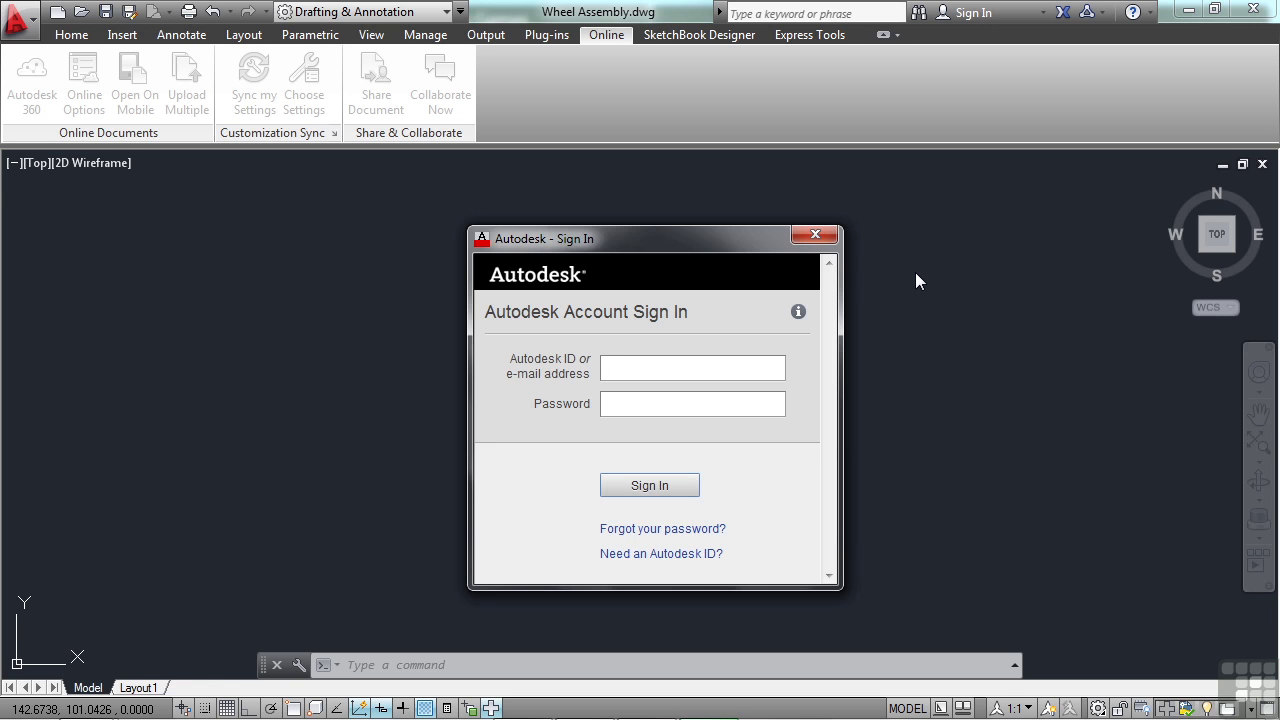
pyautogui.press('Escape')
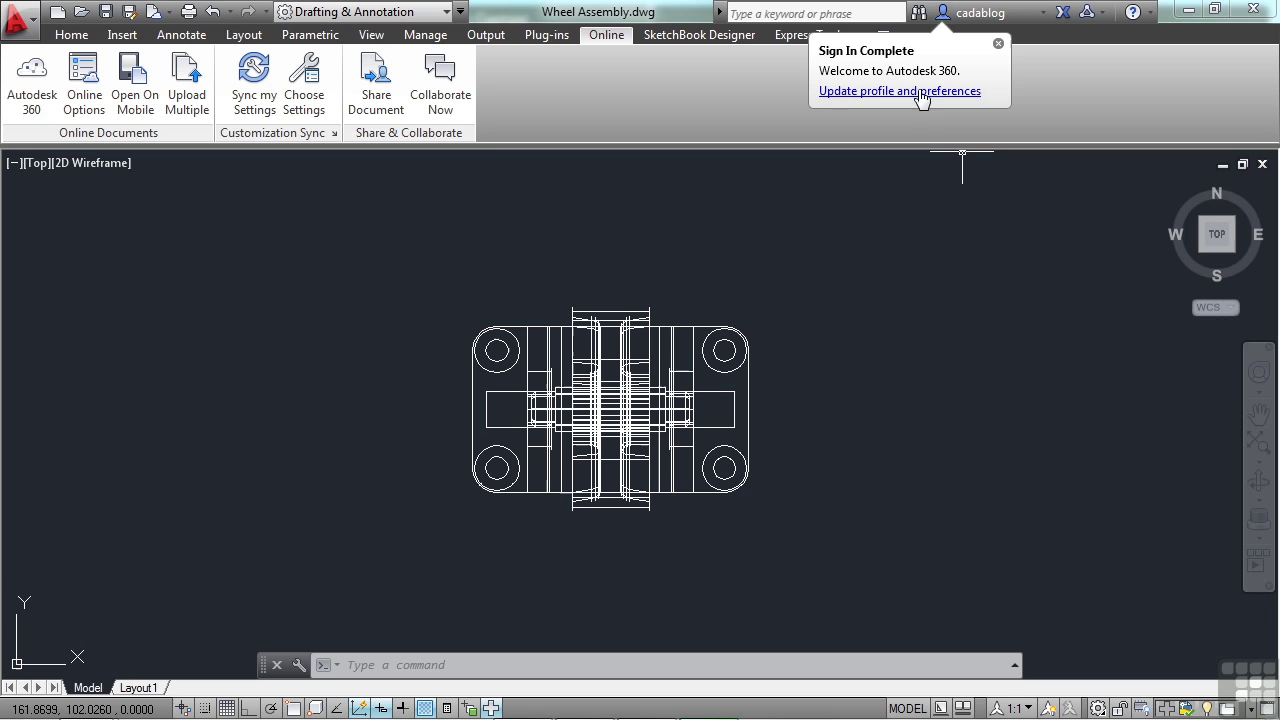
pyautogui.click(998, 44)
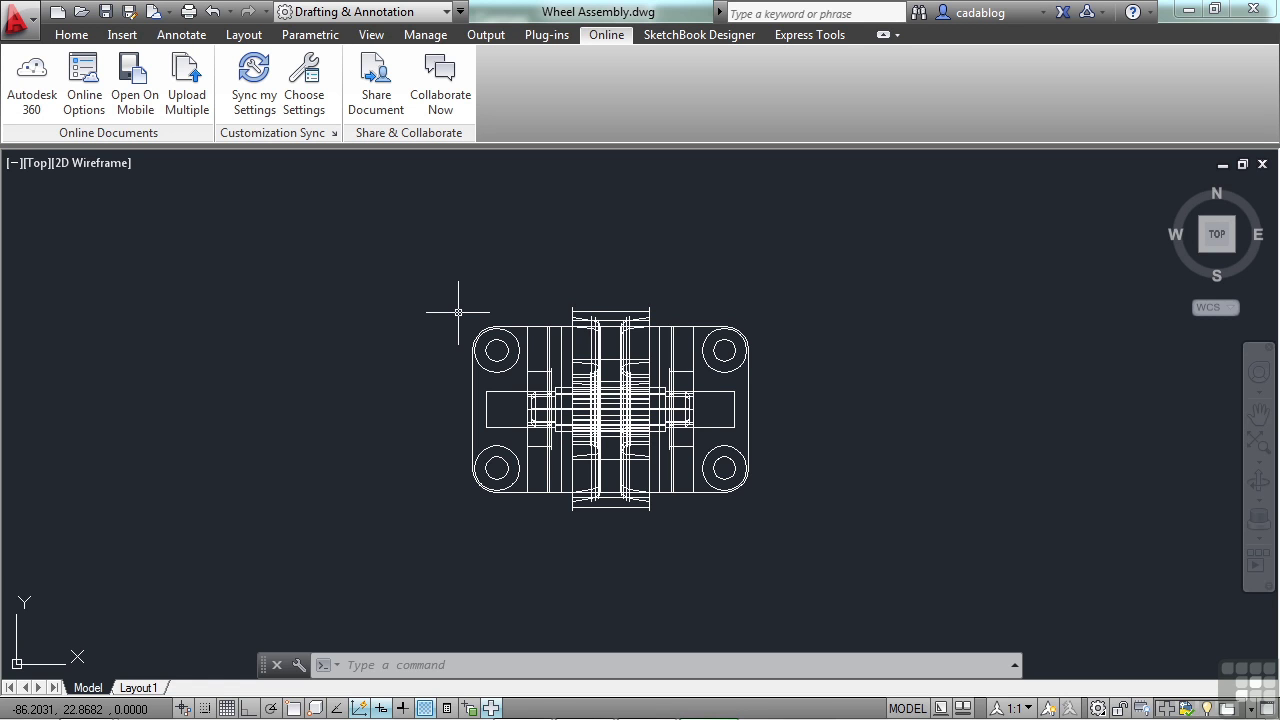
pyautogui.click(32, 80)
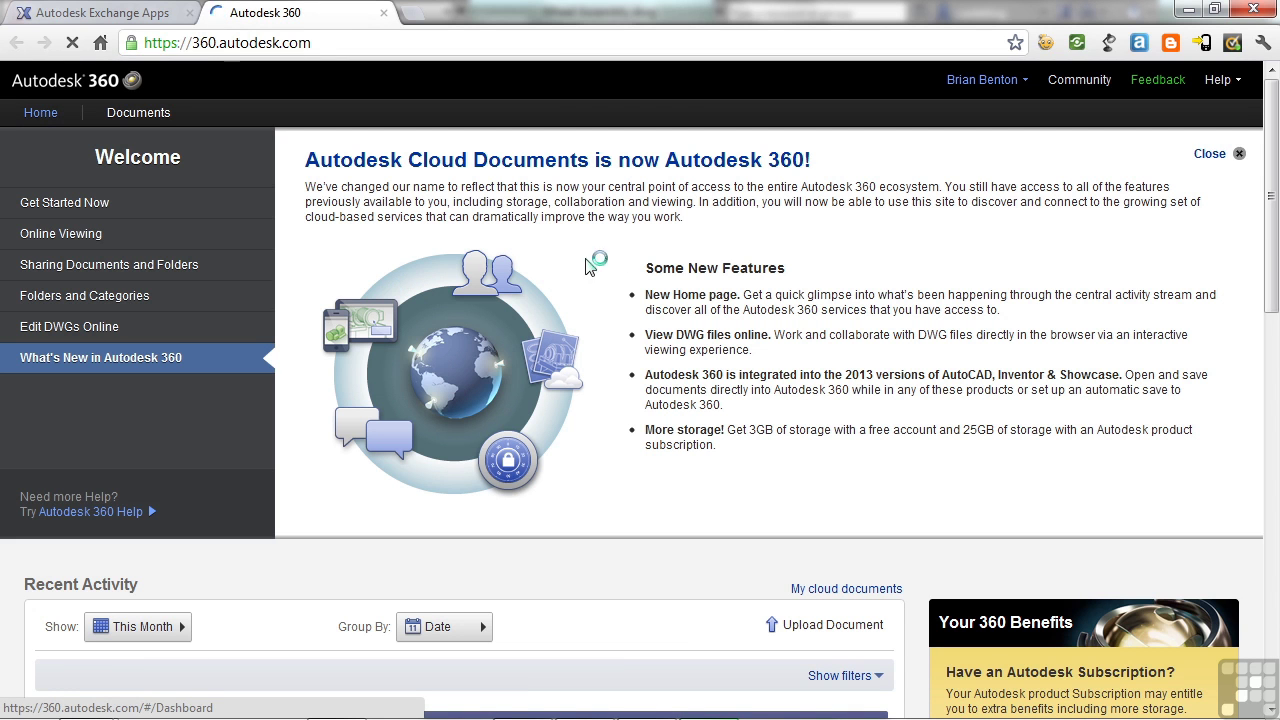
# Step: Scroll through Autodesk 360 Recent Activity and back, then return to Wheel Assembly in AutoCAD
pyautogui.scroll(-3, 629, 280)
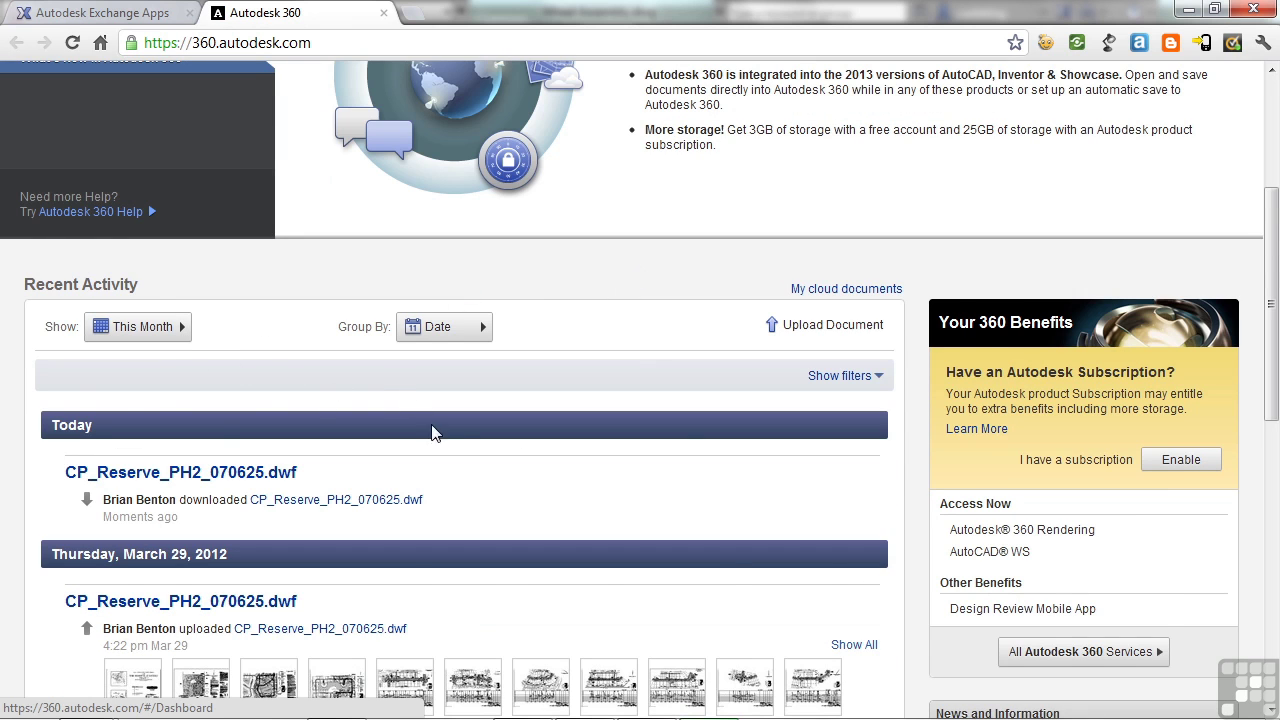
pyautogui.scroll(-2, 434, 431)
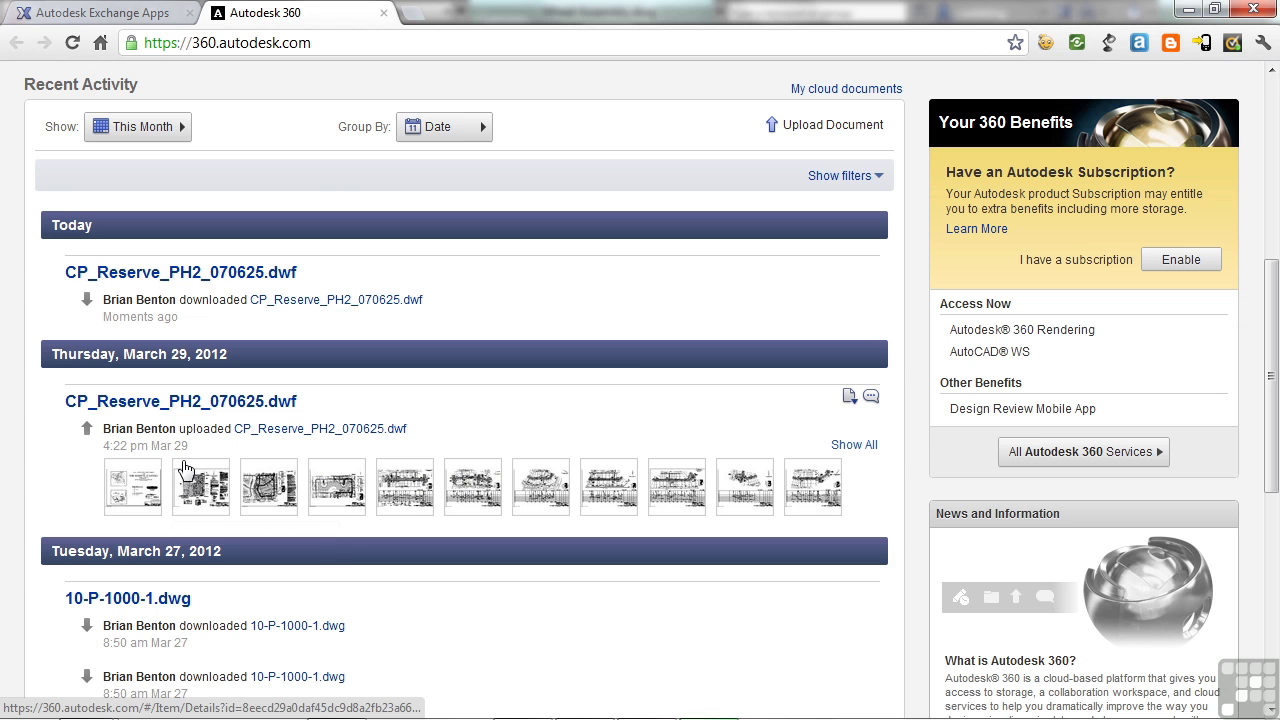
pyautogui.scroll(-6, 410, 505)
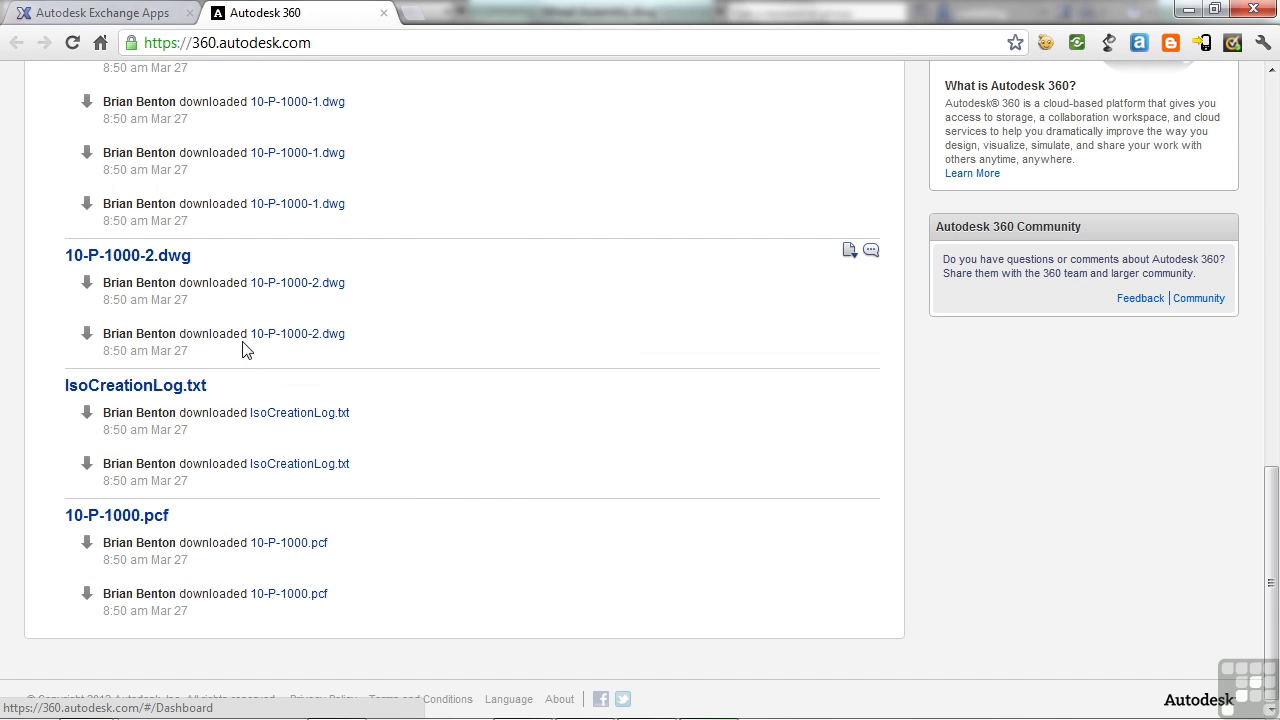
pyautogui.scroll(7, 255, 352)
pyautogui.scroll(3, 267, 343)
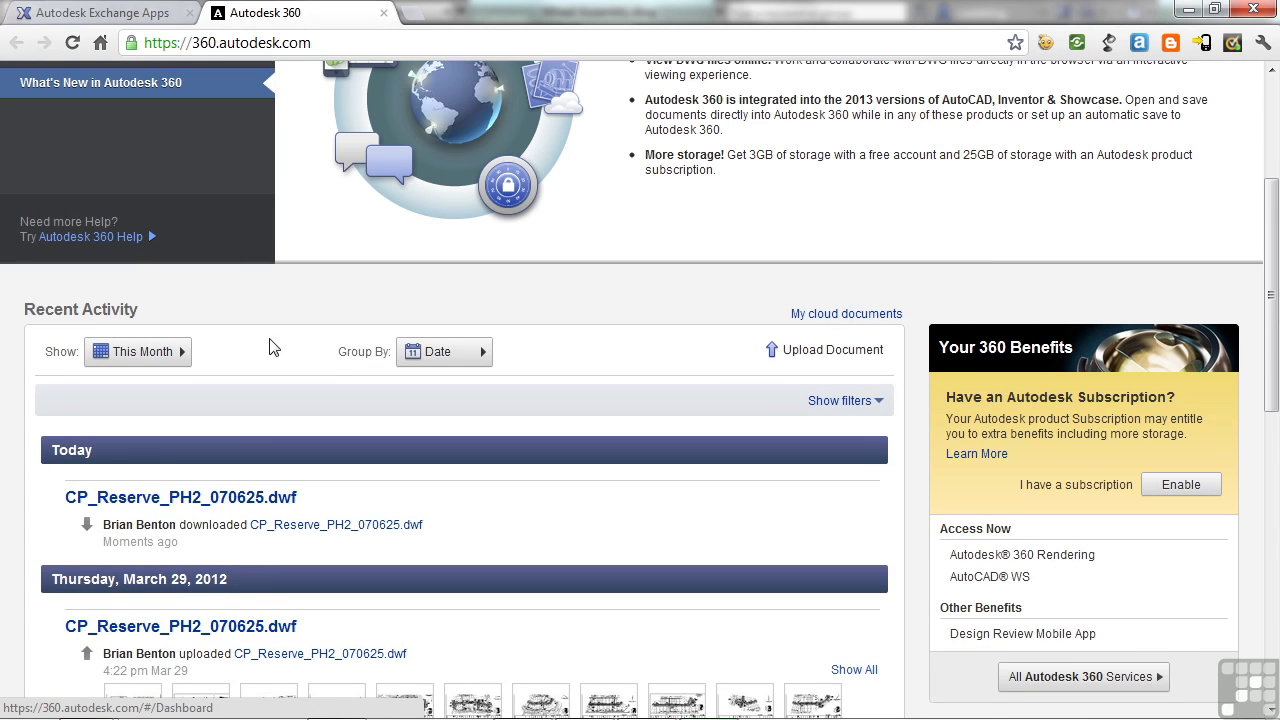
pyautogui.scroll(2, 645, 318)
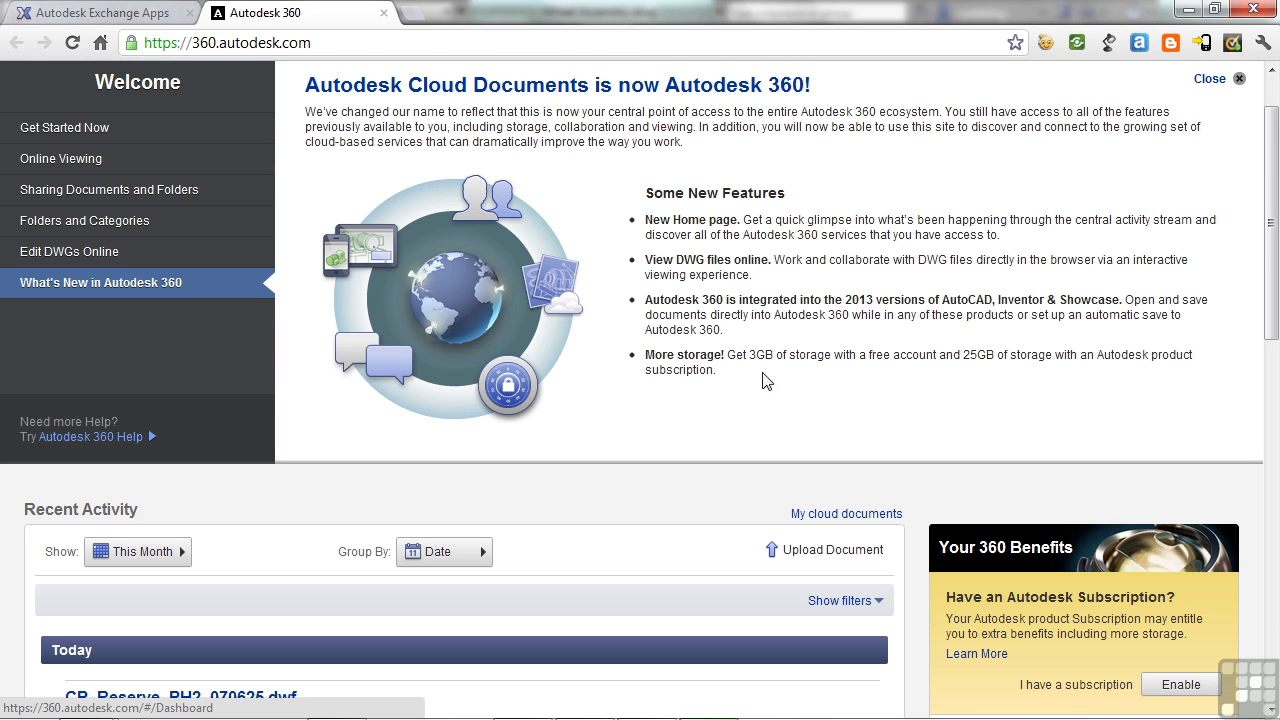
pyautogui.moveTo(610, 715)
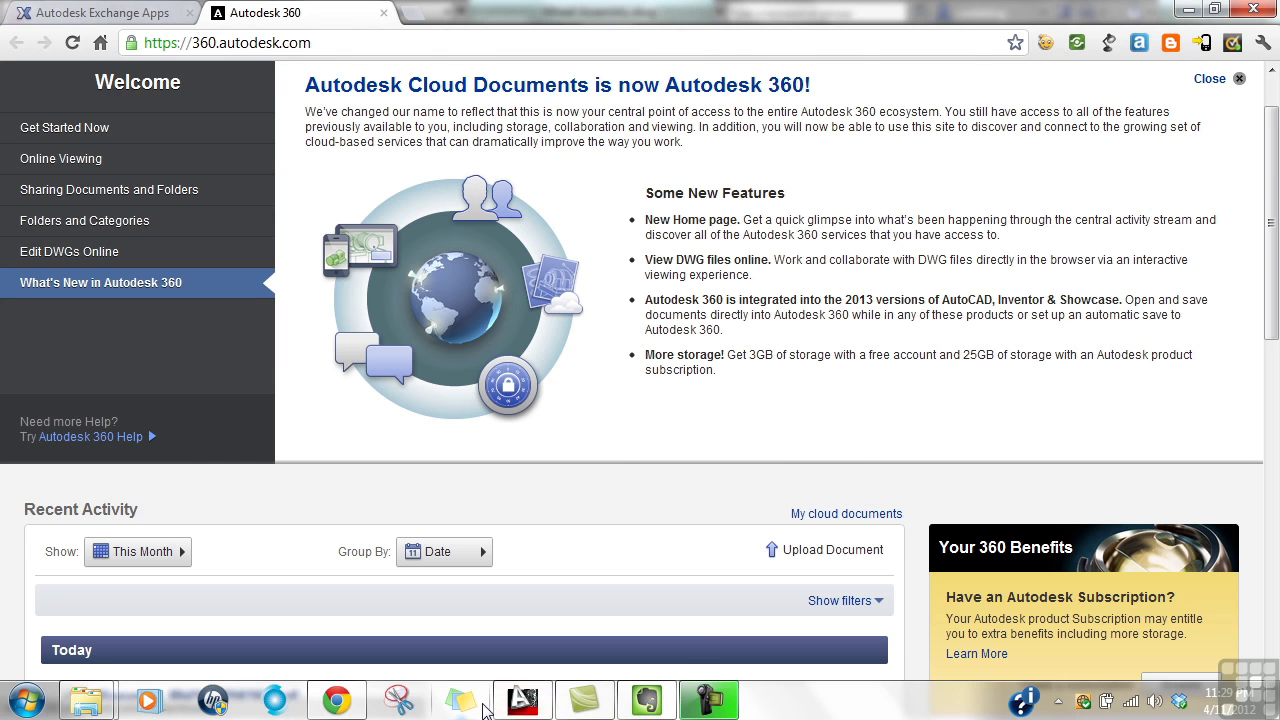
pyautogui.click(522, 710)
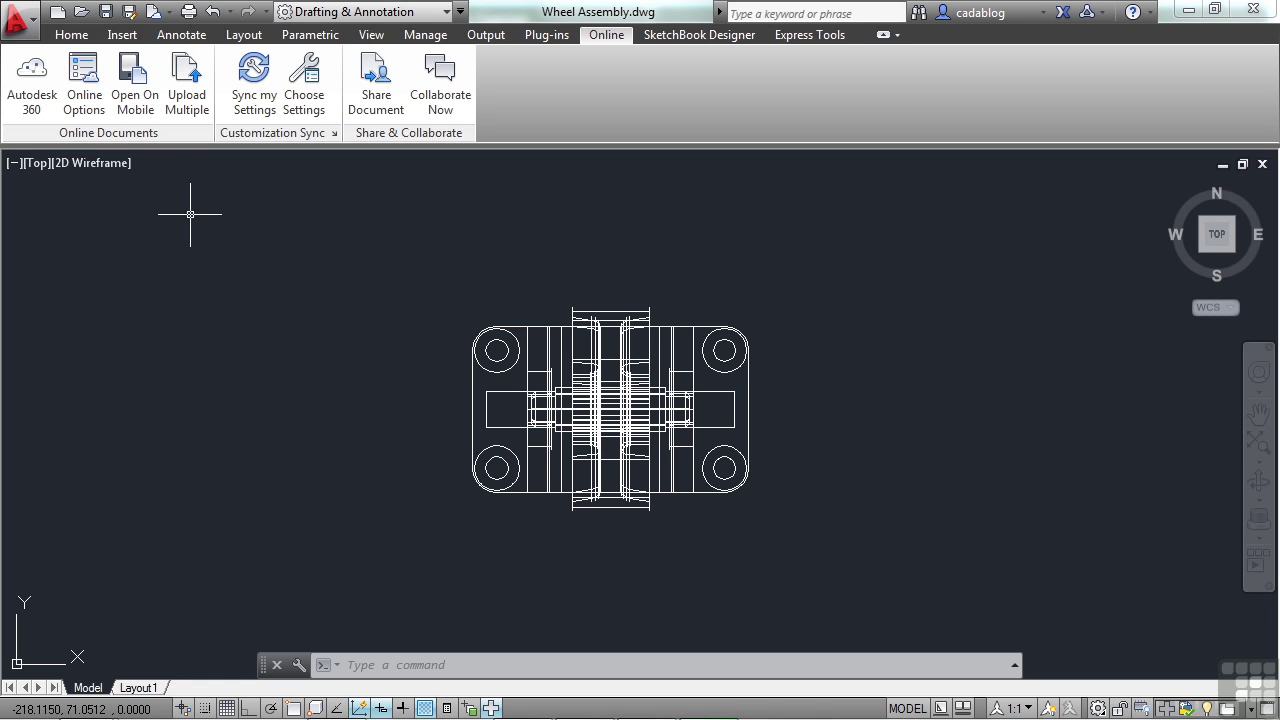
# Step: Send Wheel Assembly.dwg to the Autodesk 360 cloud for mobile viewing
pyautogui.click(136, 88)
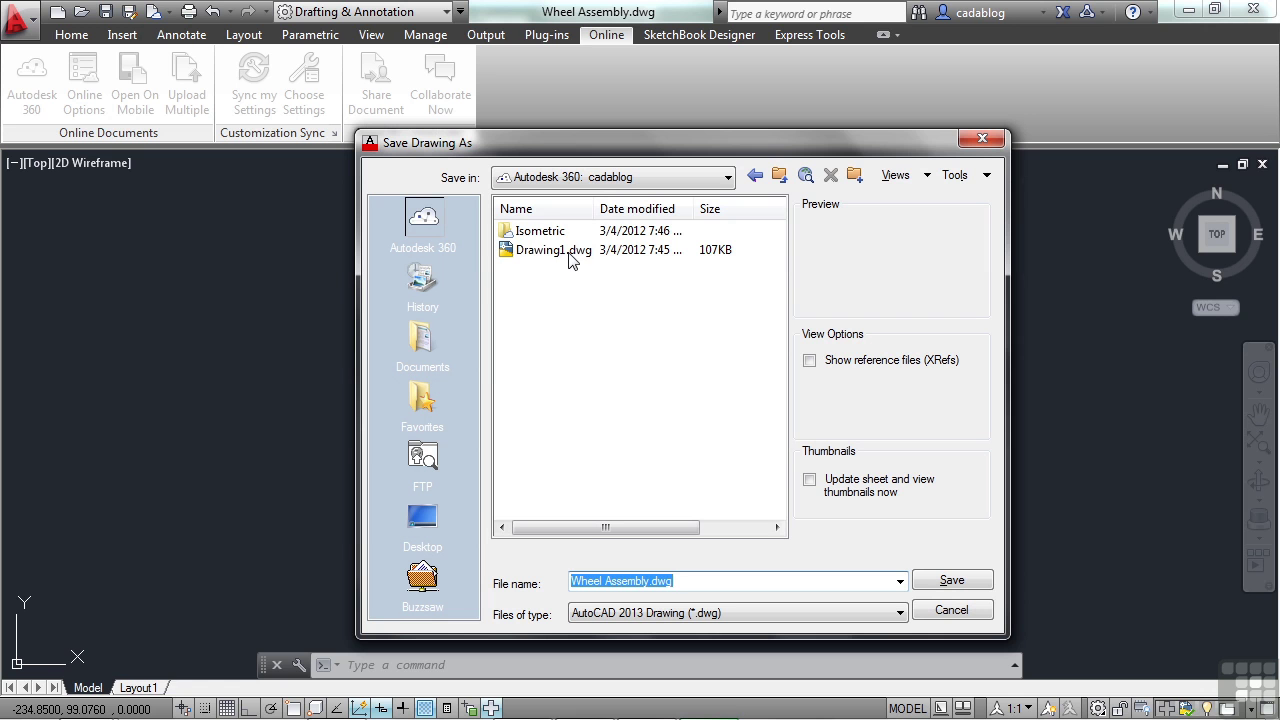
pyautogui.click(941, 618)
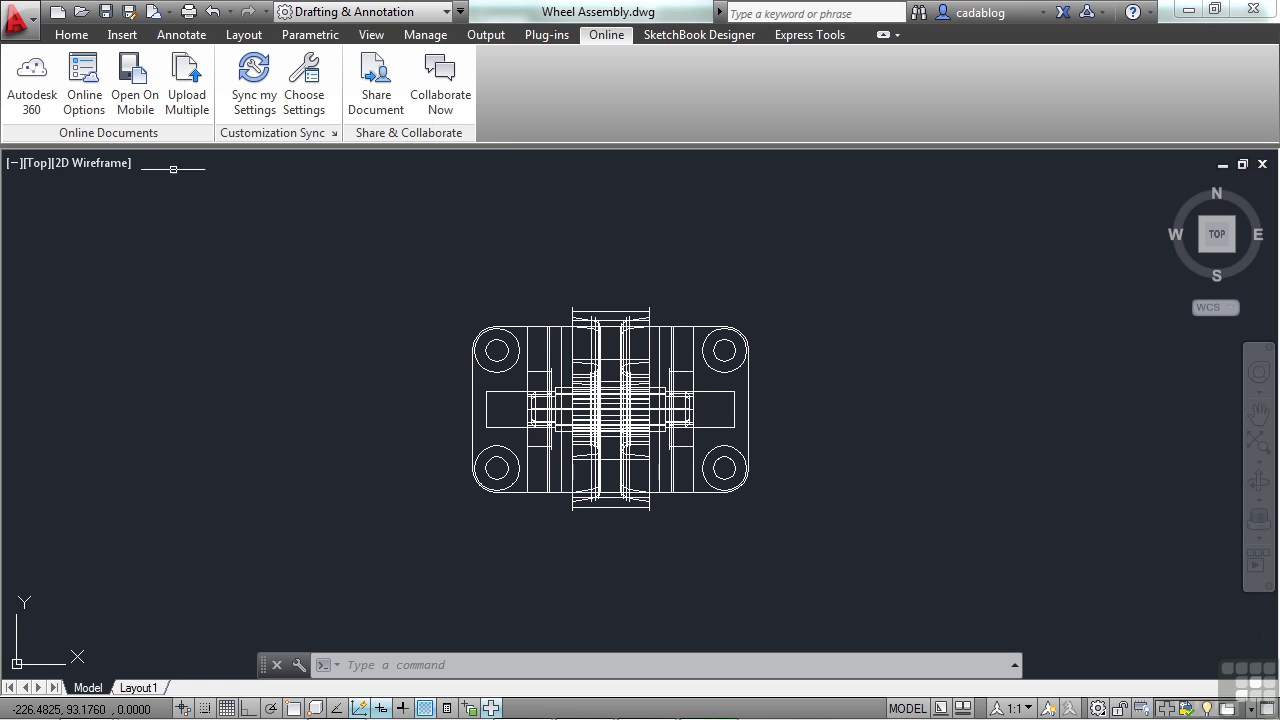
pyautogui.click(92, 105)
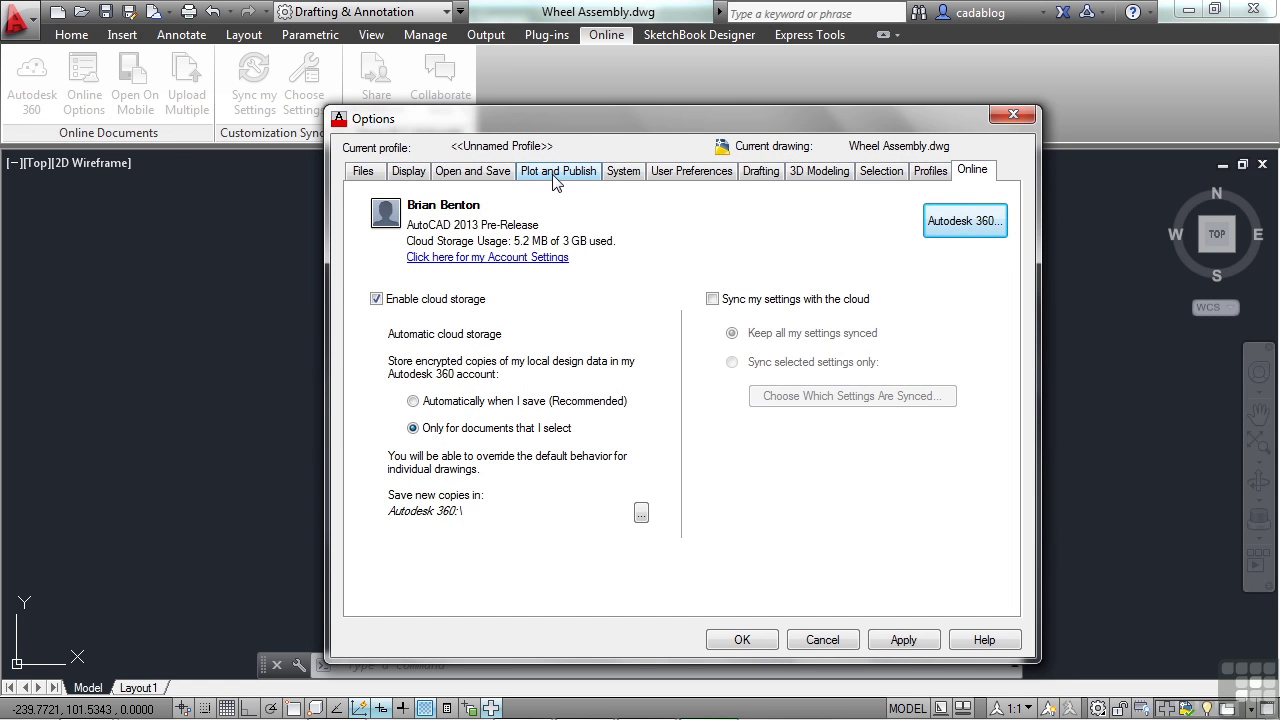
pyautogui.moveTo(568, 122); pyautogui.dragTo(574, 79)
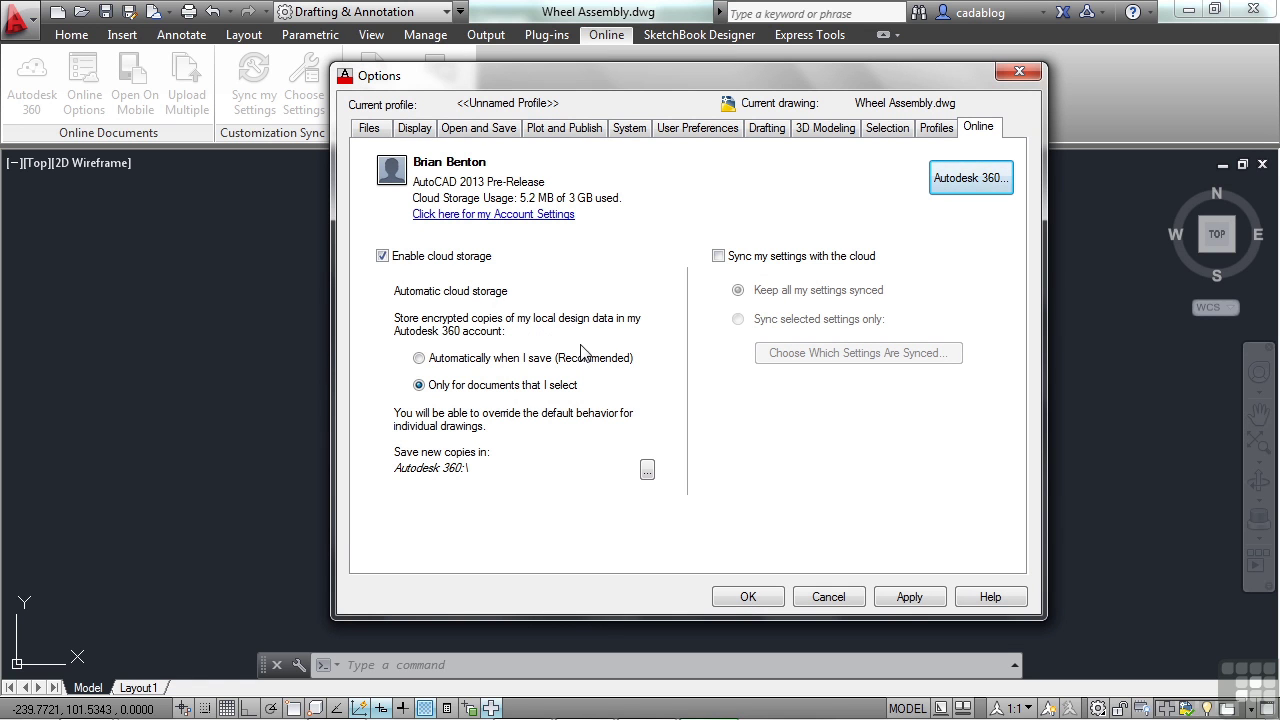
pyautogui.moveTo(505, 397)
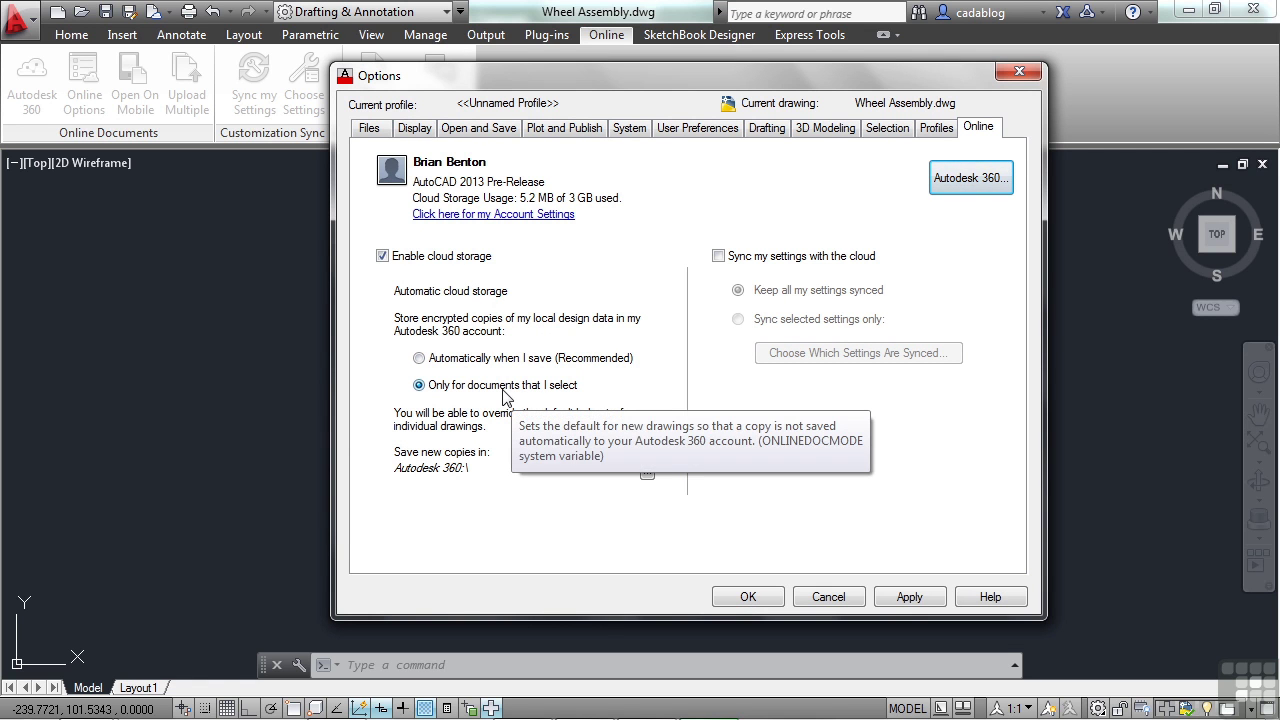
pyautogui.click(446, 366)
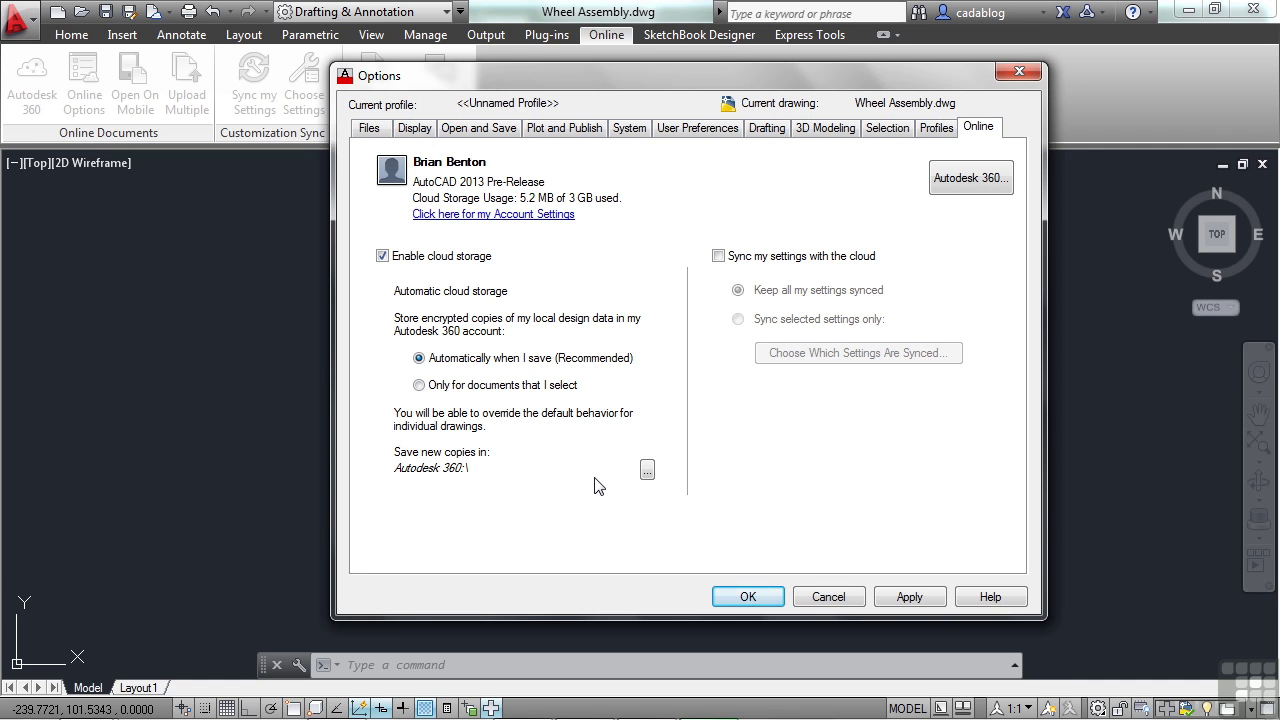
pyautogui.click(494, 390)
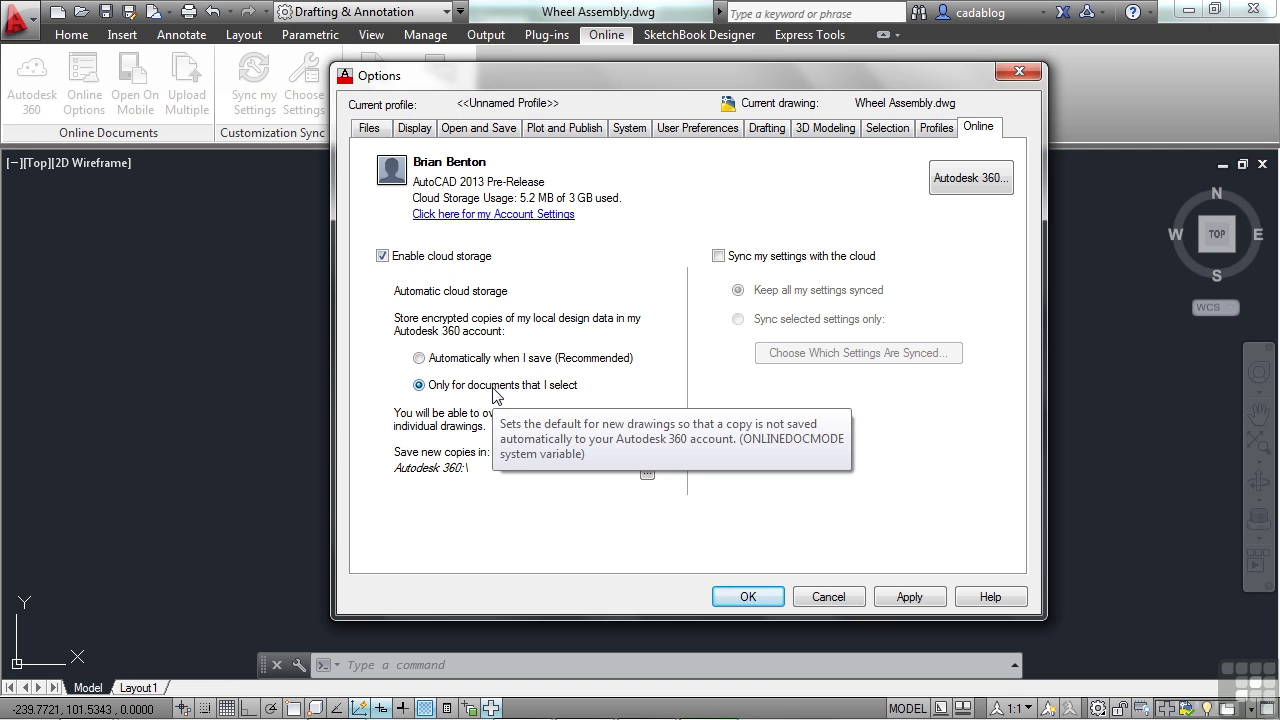
pyautogui.click(472, 359)
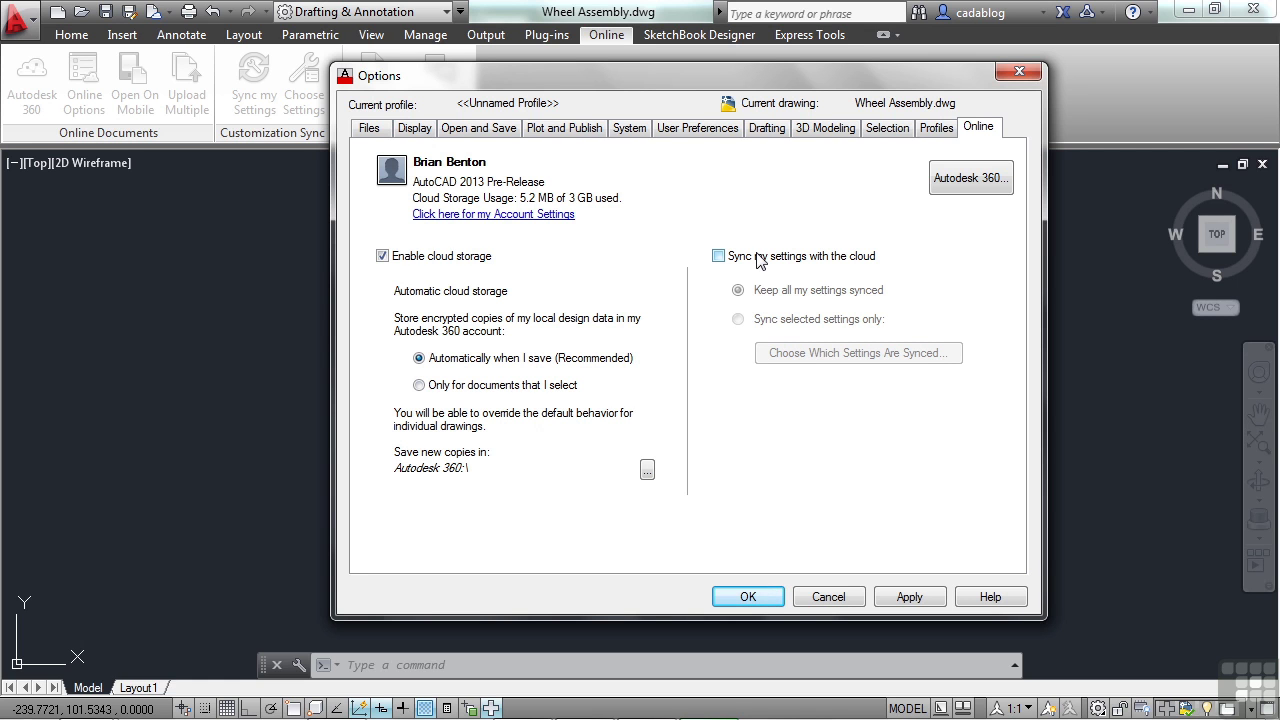
# Step: Cancel the online options, then review the synced-settings choices and close them unchanged
pyautogui.click(849, 598)
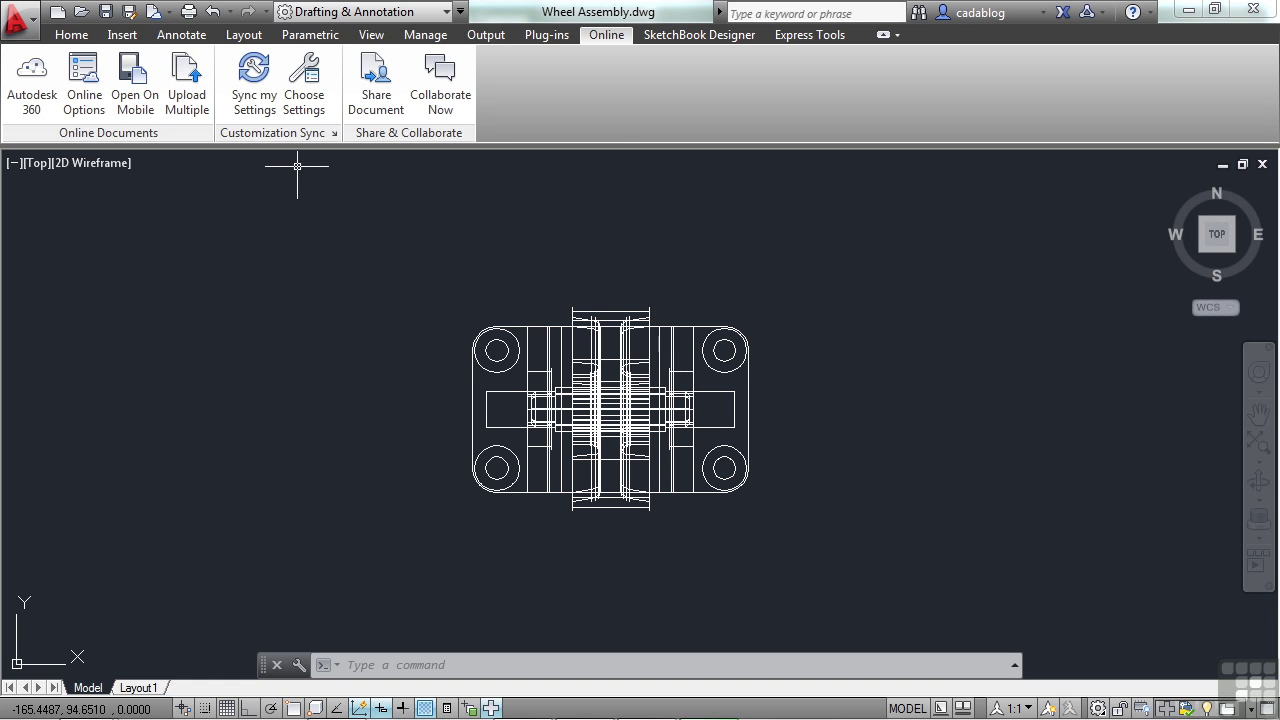
pyautogui.click(306, 108)
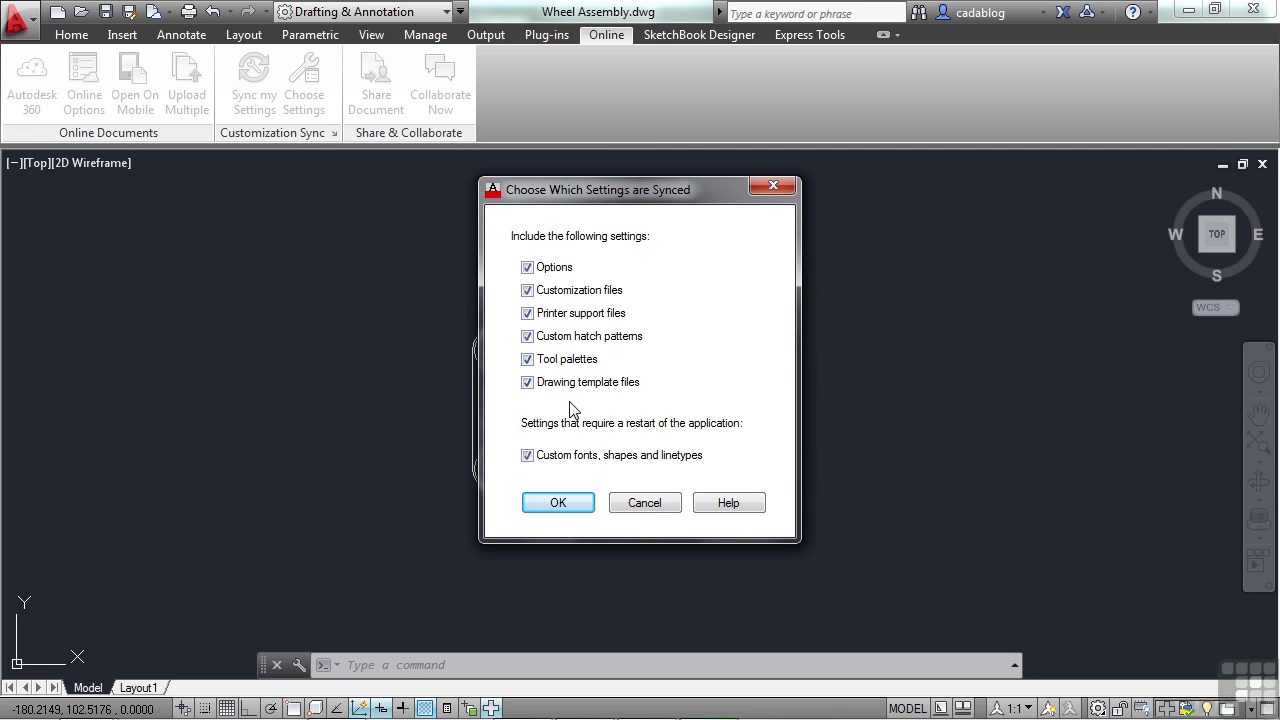
pyautogui.click(650, 505)
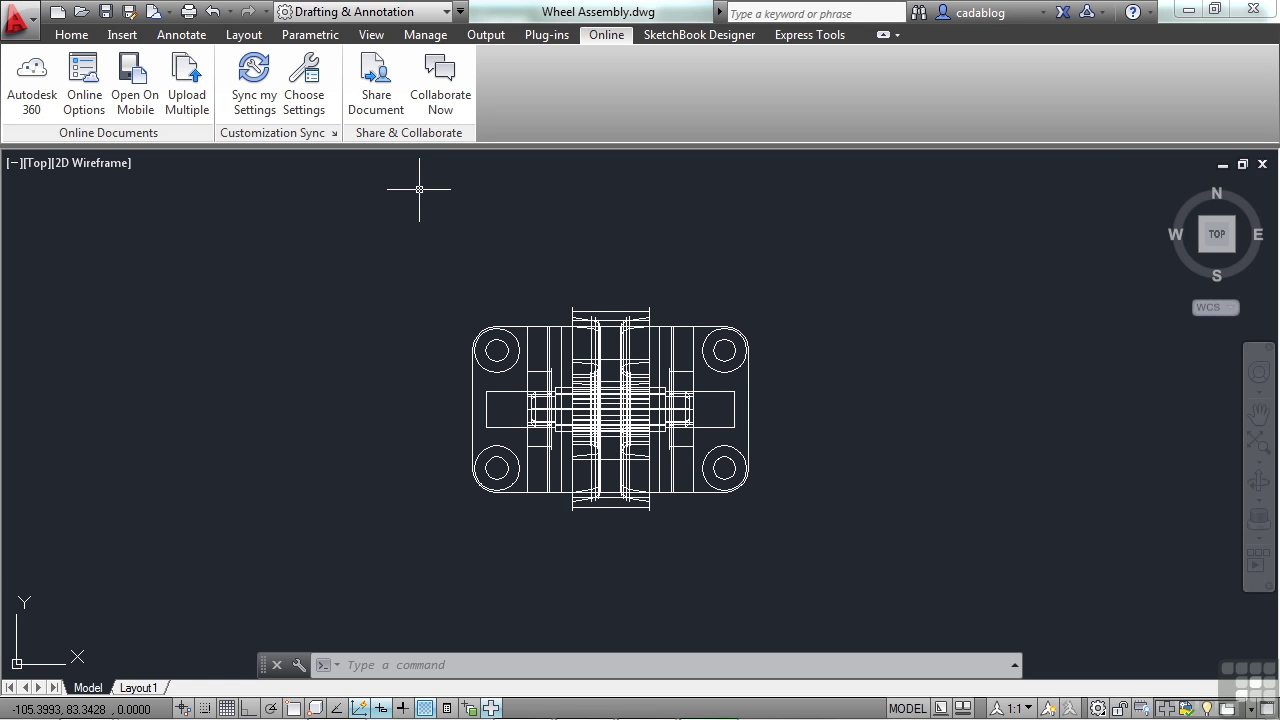
# Step: Start sharing Wheel Assembly.dwg, saving it to Autodesk 360 first
pyautogui.click(395, 115)
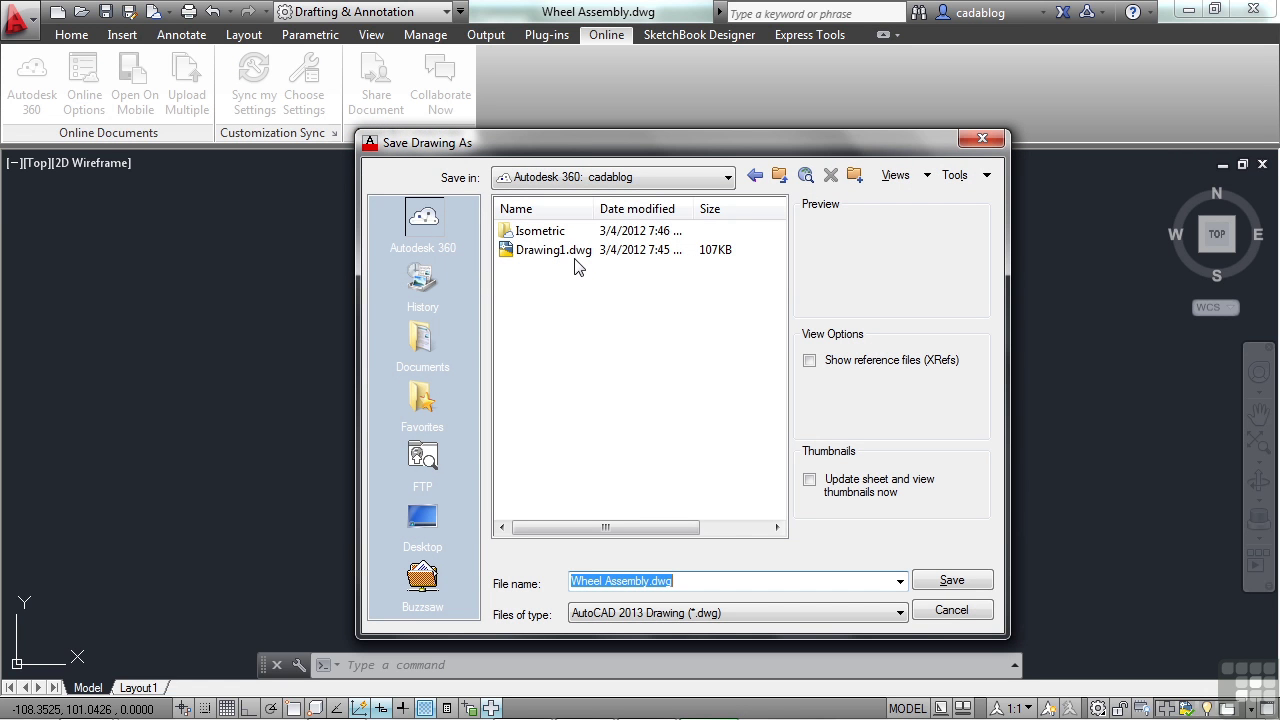
pyautogui.click(940, 580)
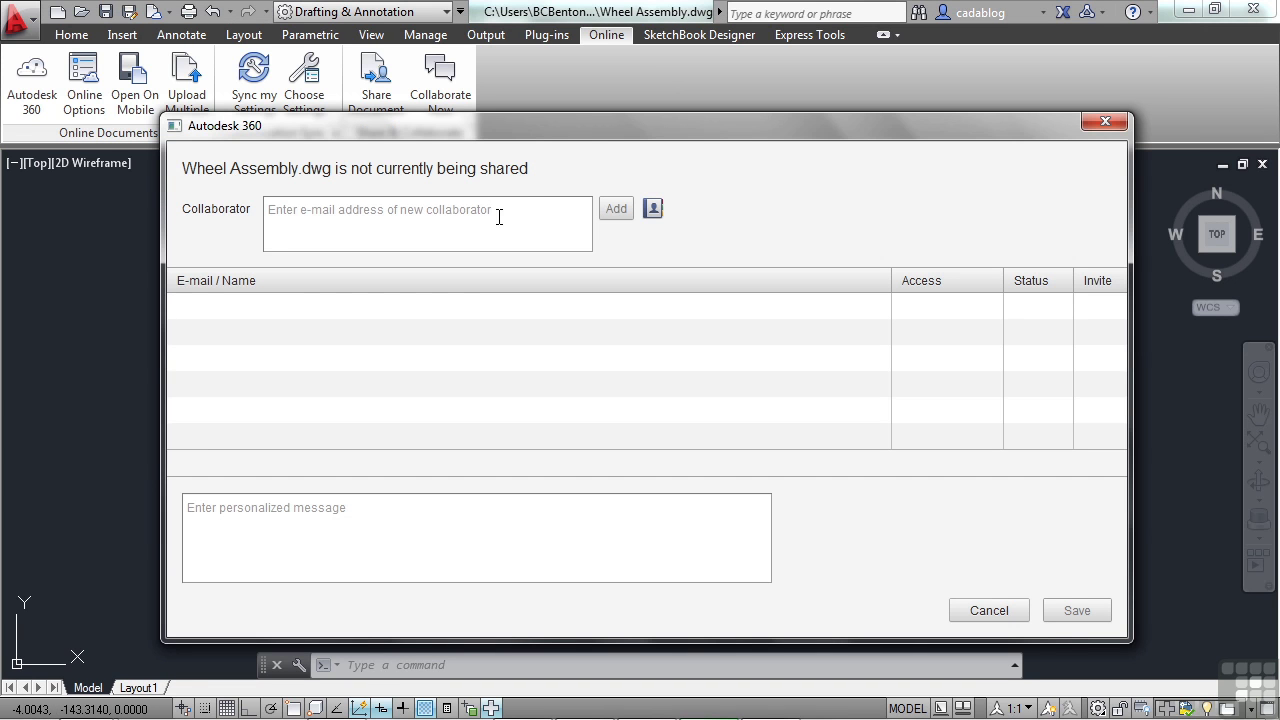
pyautogui.moveTo(553, 131); pyautogui.dragTo(555, 110)
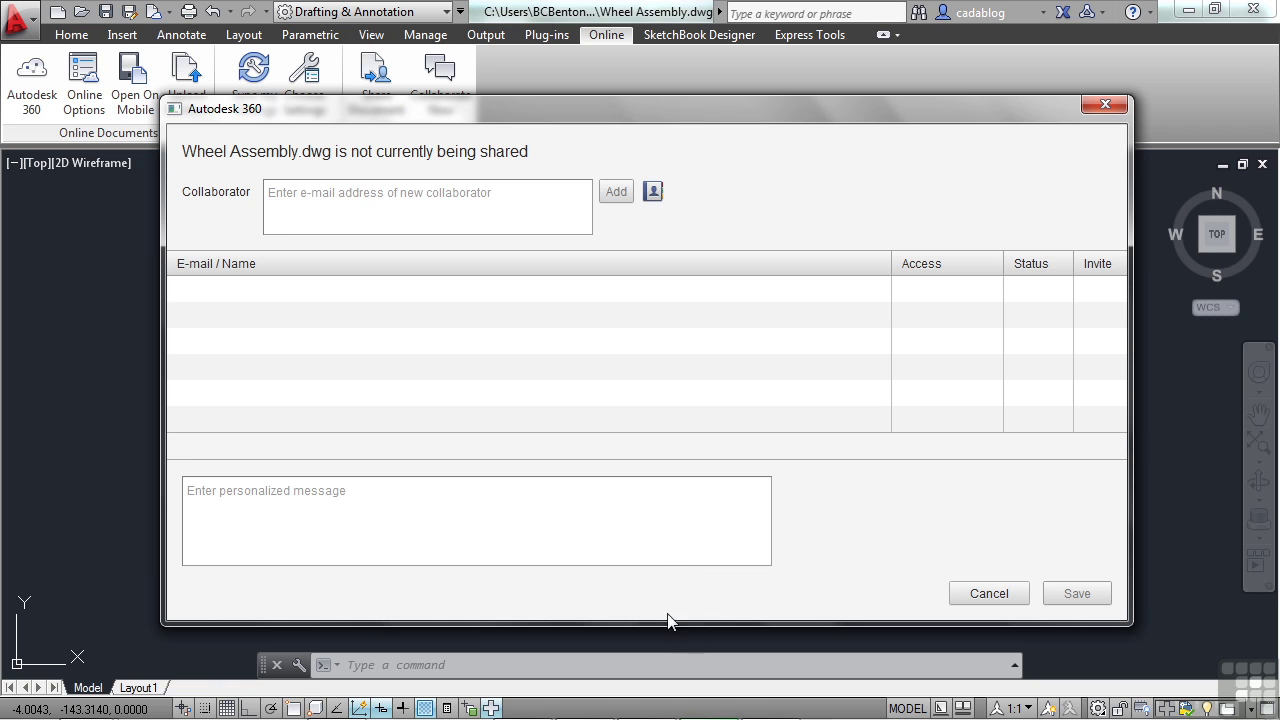
# Step: Enter a collaborator's e-mail address, then cancel the share window and launch Collaborate Now
pyautogui.click(326, 201)
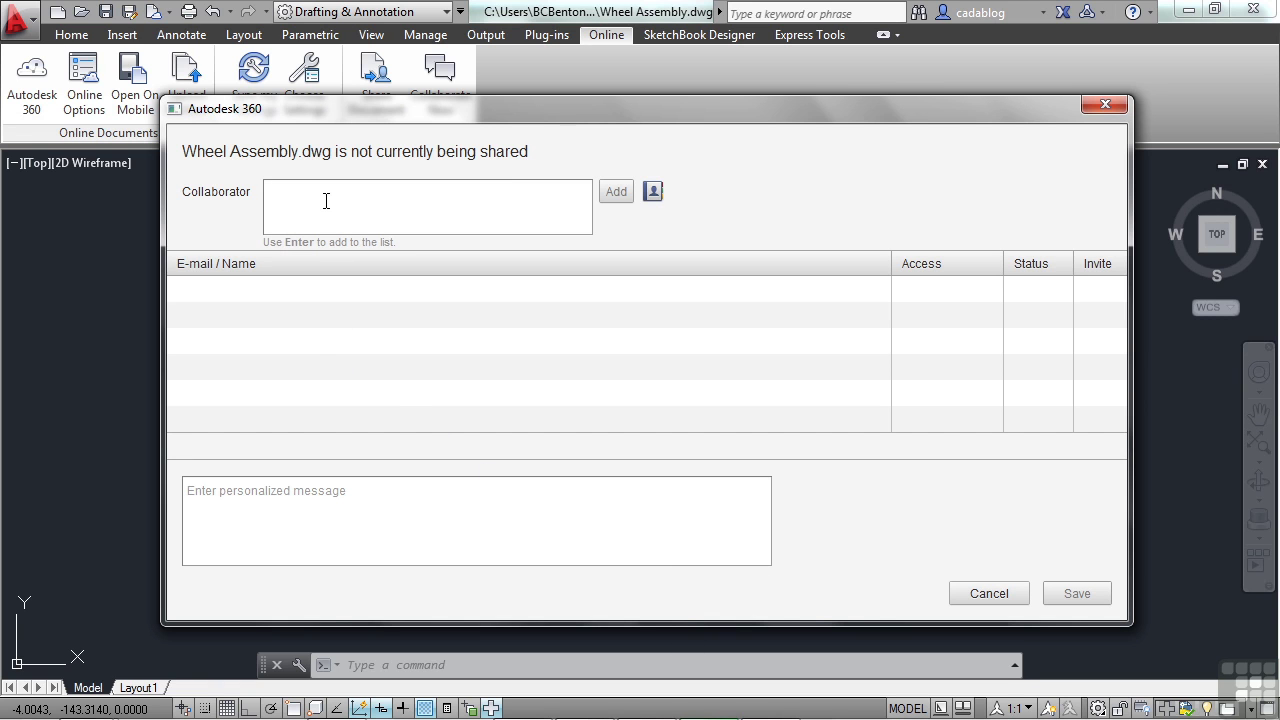
pyautogui.write('email@email.com')
pyautogui.click(989, 594)
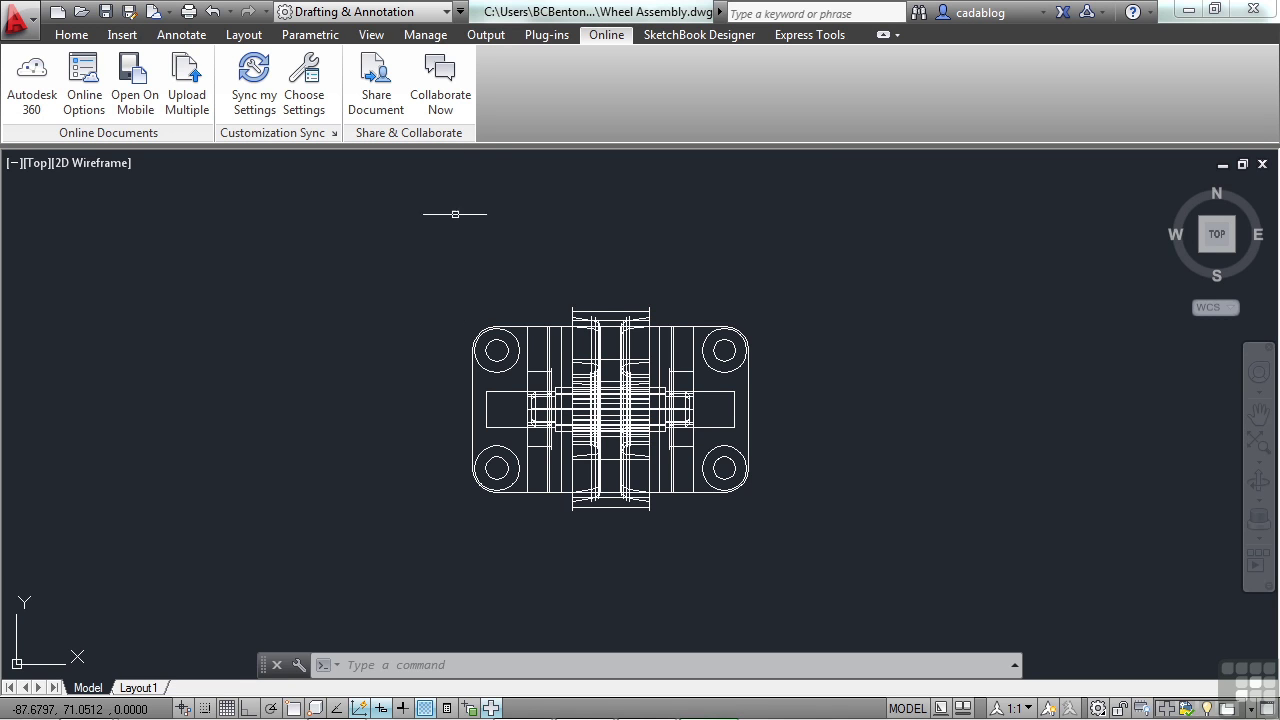
pyautogui.click(440, 85)
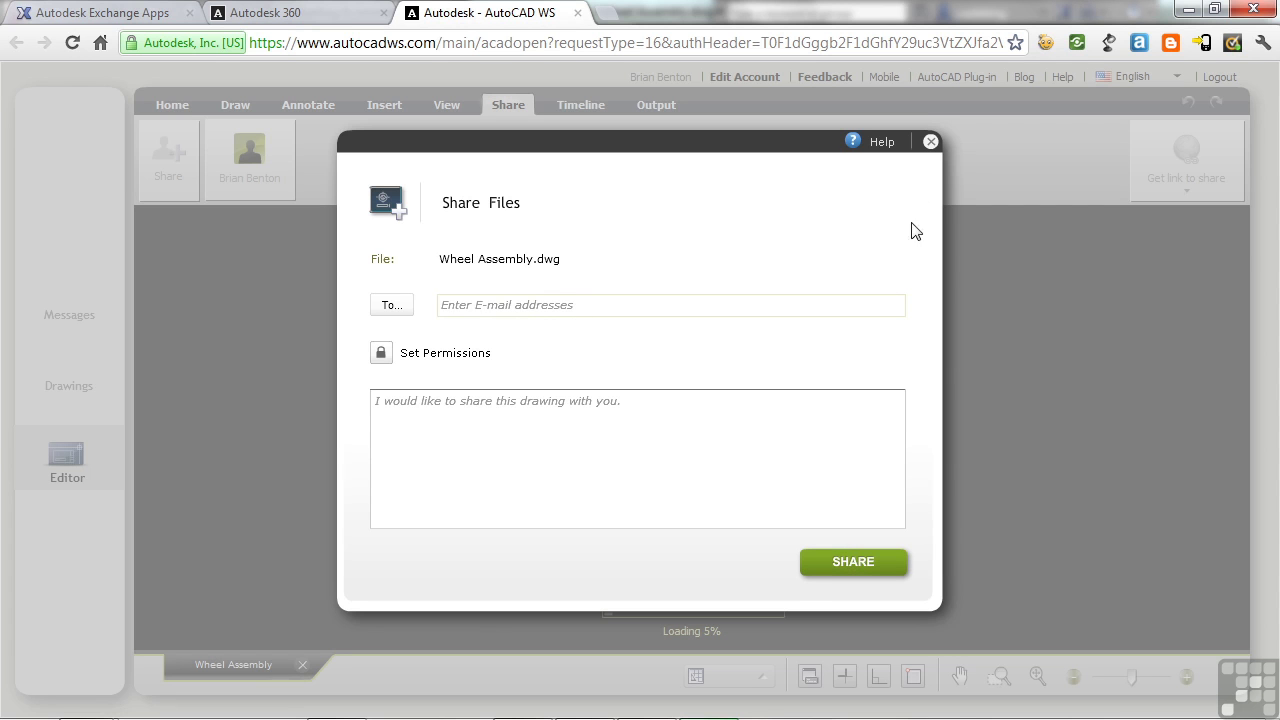
# Step: Close the AutoCAD WS Share Files dialog for Wheel Assembly.dwg without sharing
pyautogui.click(930, 141)
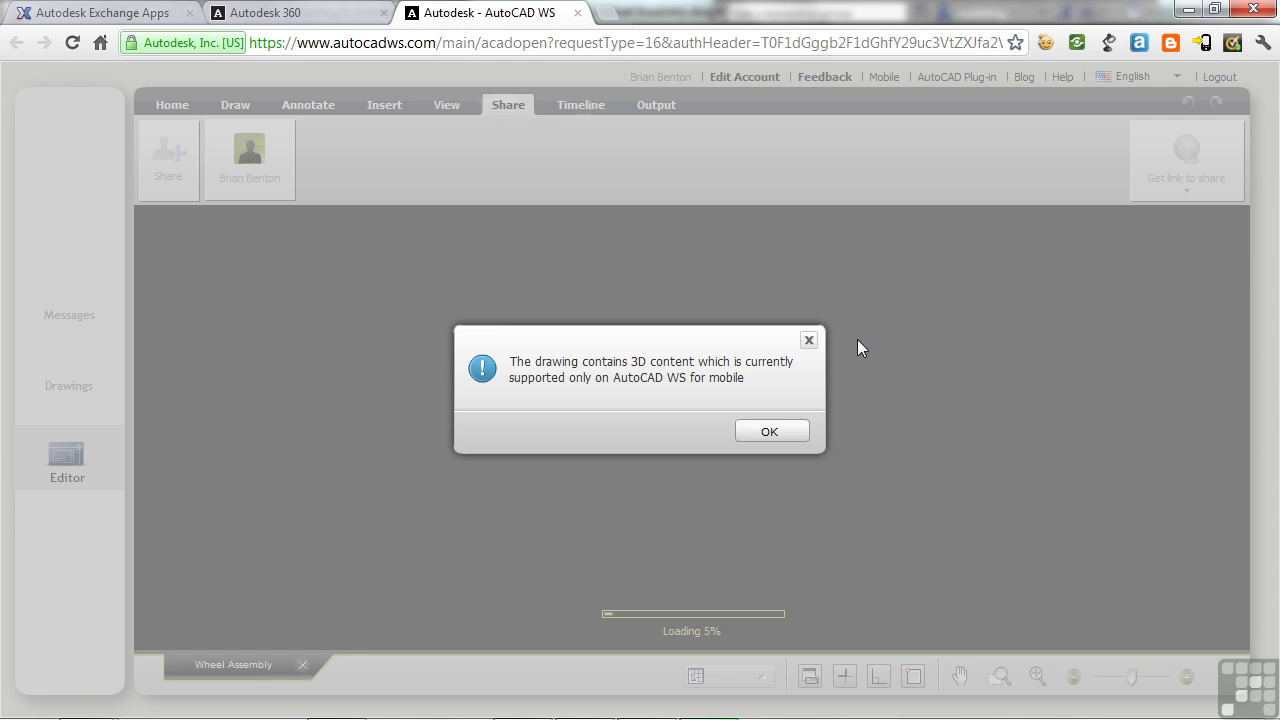
# Step: Dismiss the 3D-content alert and zoom and pan to centre the wheel assembly in AutoCAD WS
pyautogui.click(776, 436)
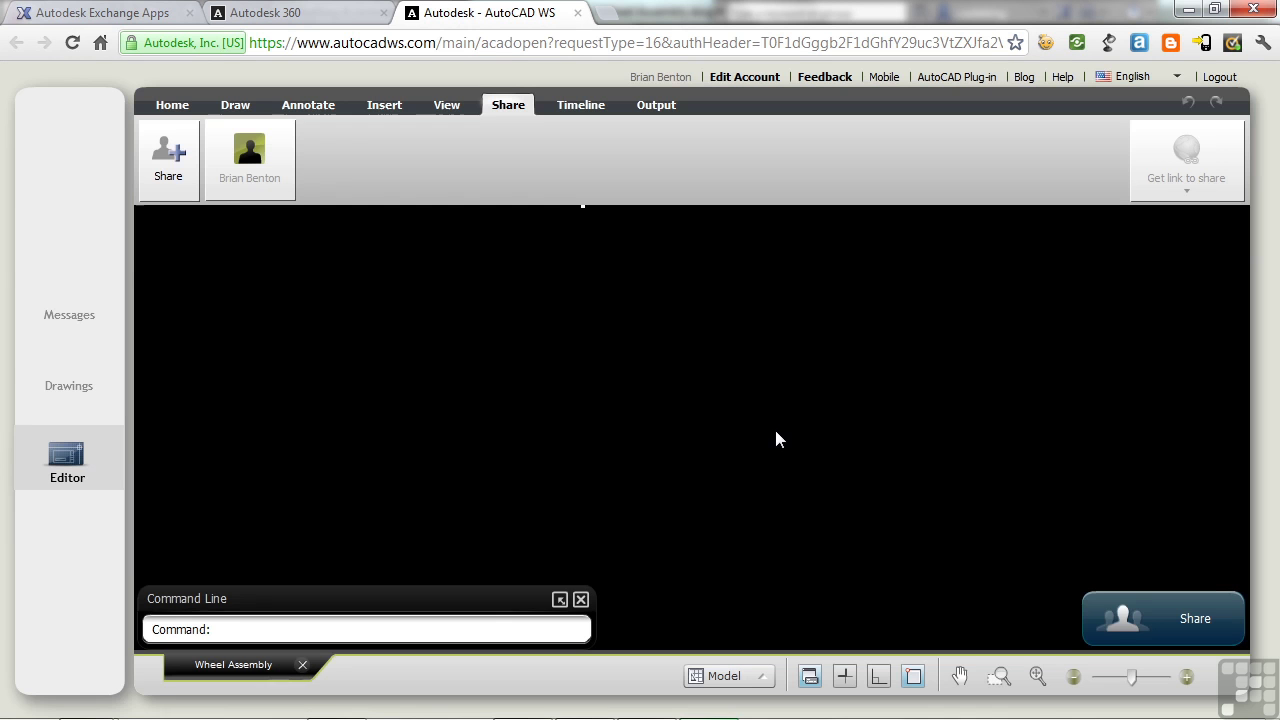
pyautogui.click(737, 413)
pyautogui.click(663, 330)
pyautogui.scroll(5, 612, 270)
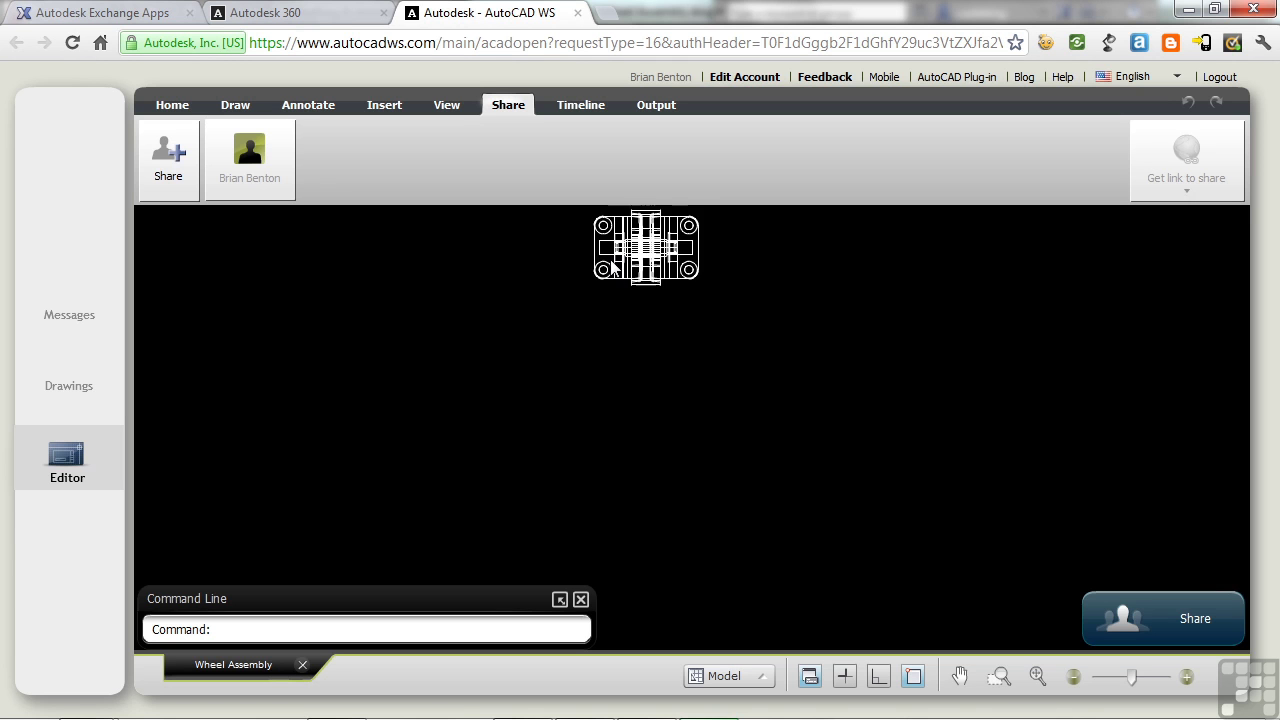
pyautogui.scroll(2, 613, 268)
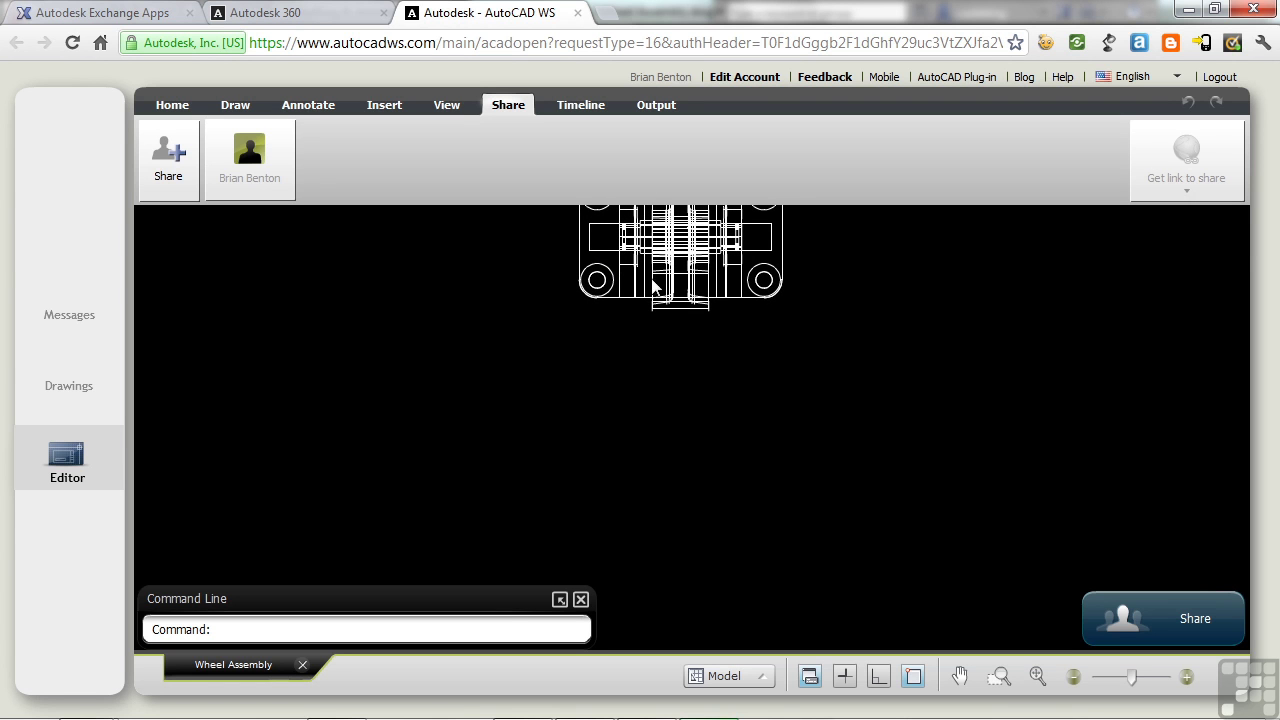
pyautogui.moveTo(653, 287); pyautogui.dragTo(670, 440, button='middle')
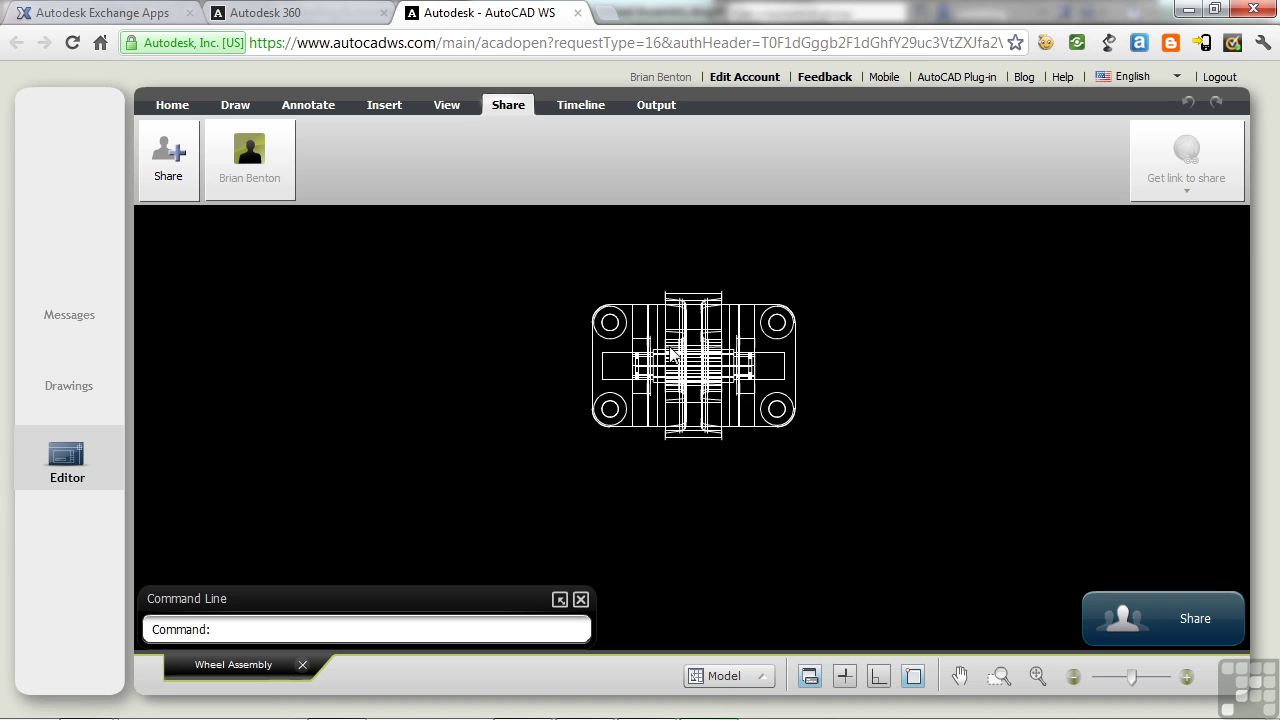
pyautogui.scroll(1, 672, 352)
# Step: Show the Home tools, nudge the drawing lower, and return to AutoCAD 2013
pyautogui.click(173, 105)
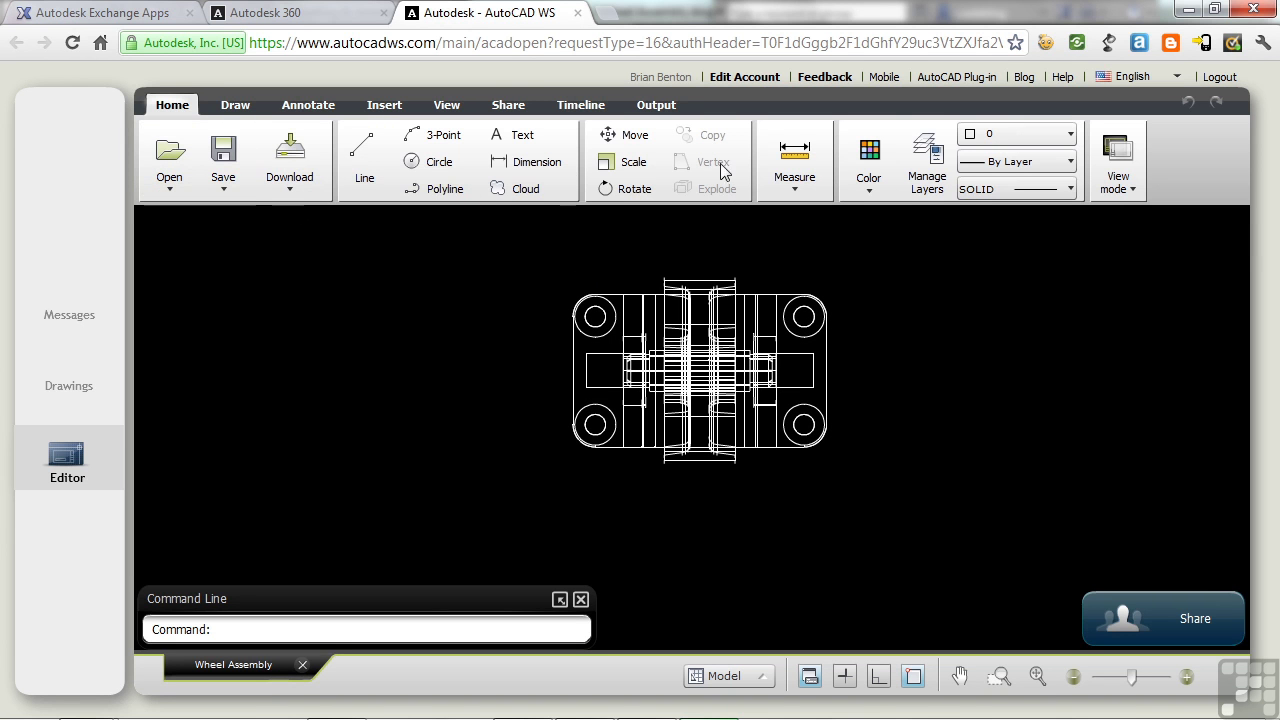
pyautogui.moveTo(894, 340); pyautogui.dragTo(897, 377, button='middle')
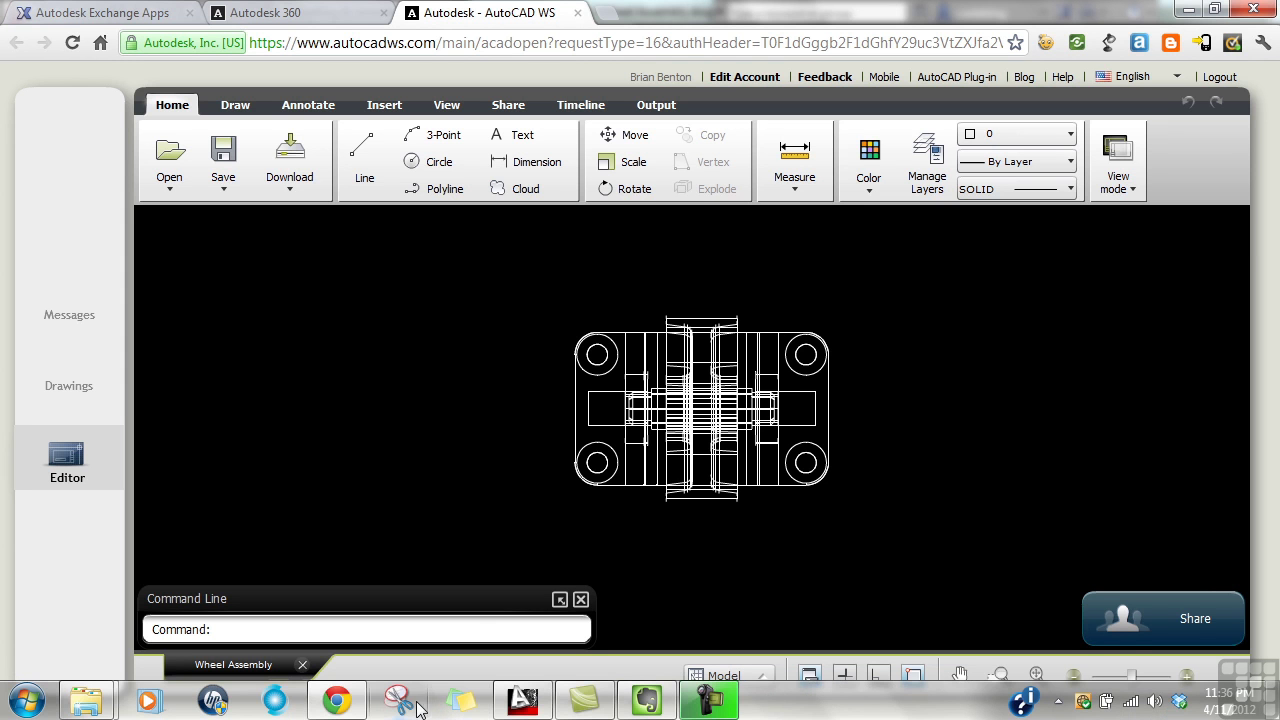
pyautogui.click(522, 700)
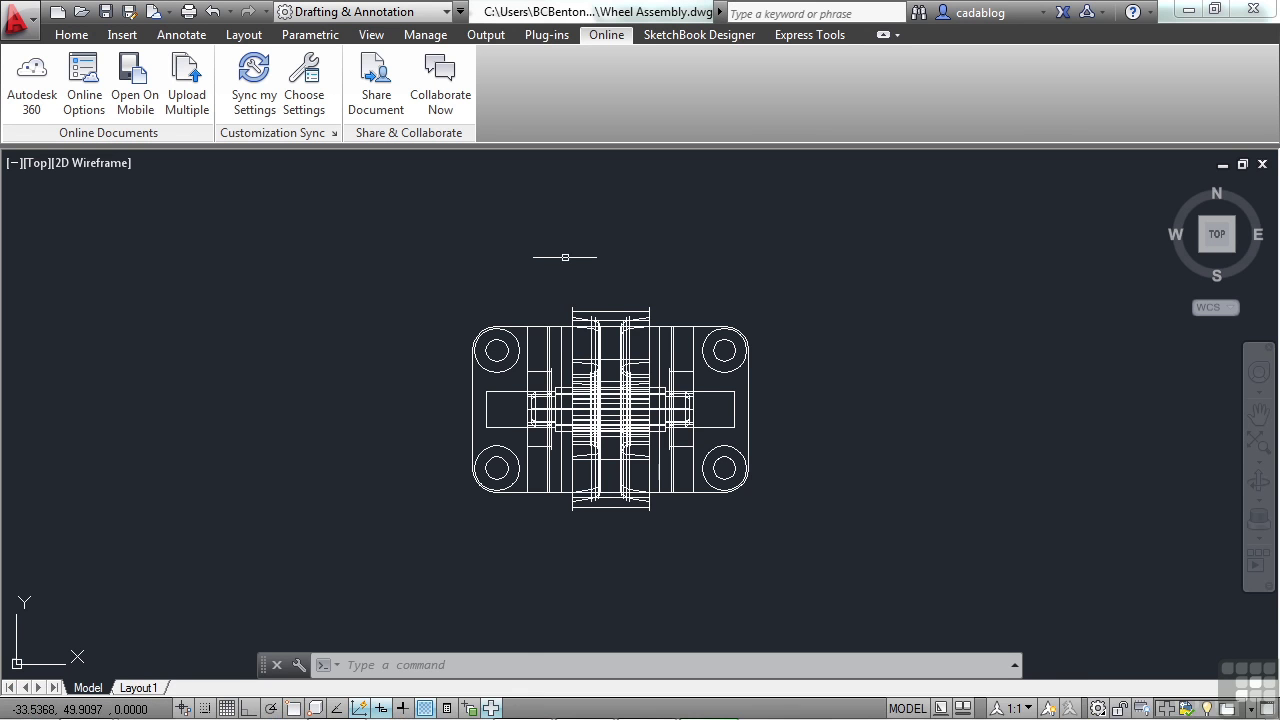